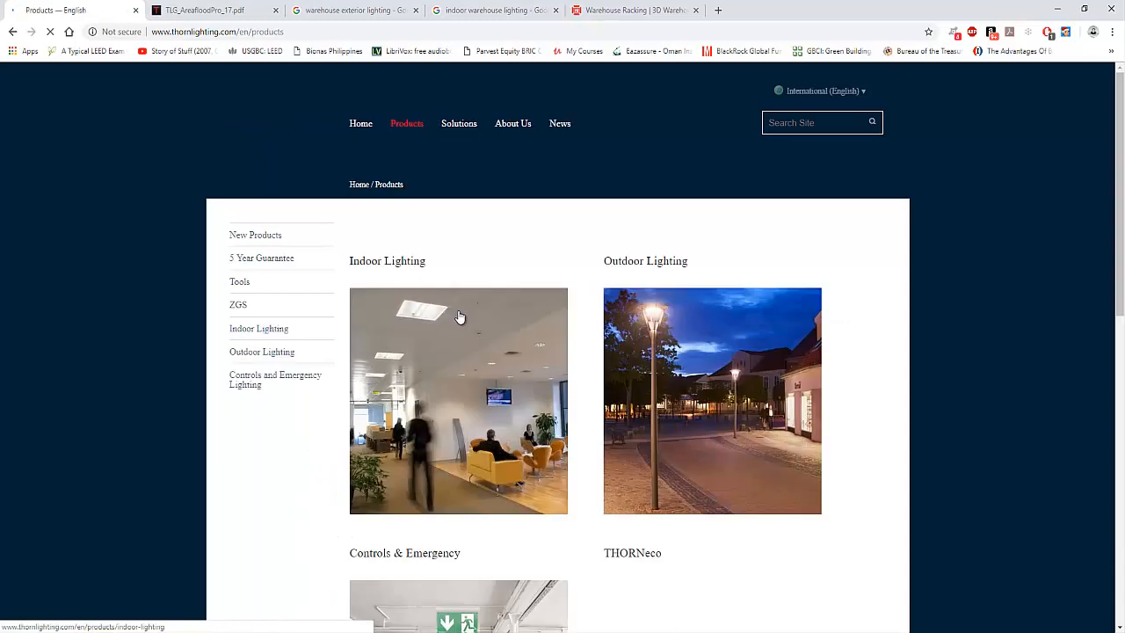
Open the Industrial Lighting category within the Indoor Lighting products.
{"action": "scroll", "coordinate": [467, 317], "scroll_direction": "down", "scroll_amount": 2}
{"action": "left_click", "coordinate": [458, 209]}
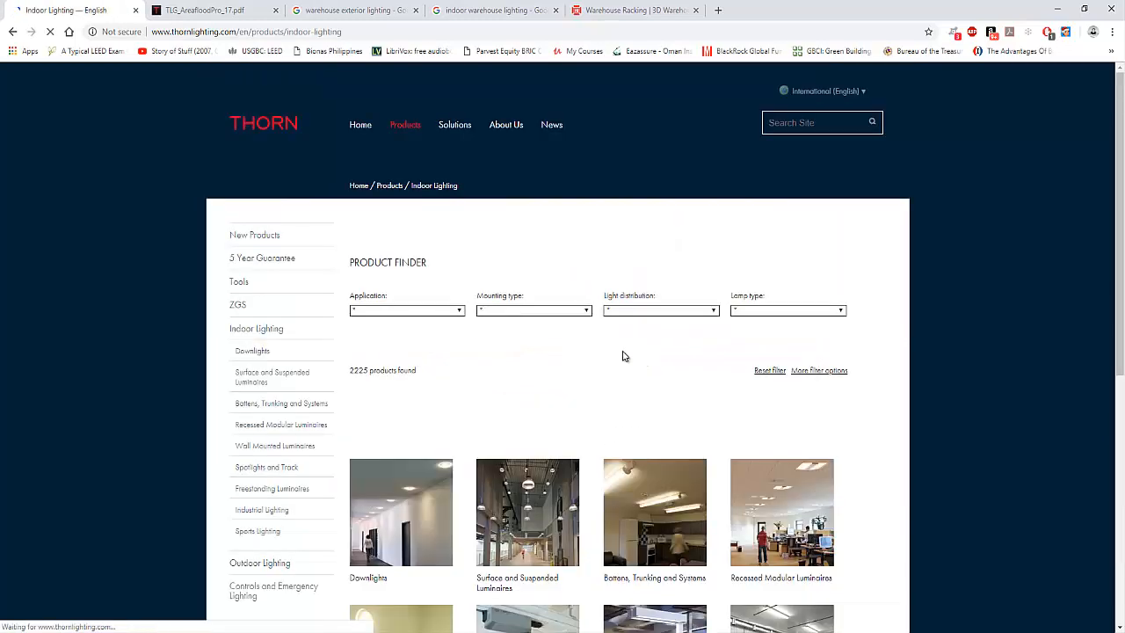
{"action": "scroll", "coordinate": [625, 360], "scroll_direction": "down", "scroll_amount": 2}
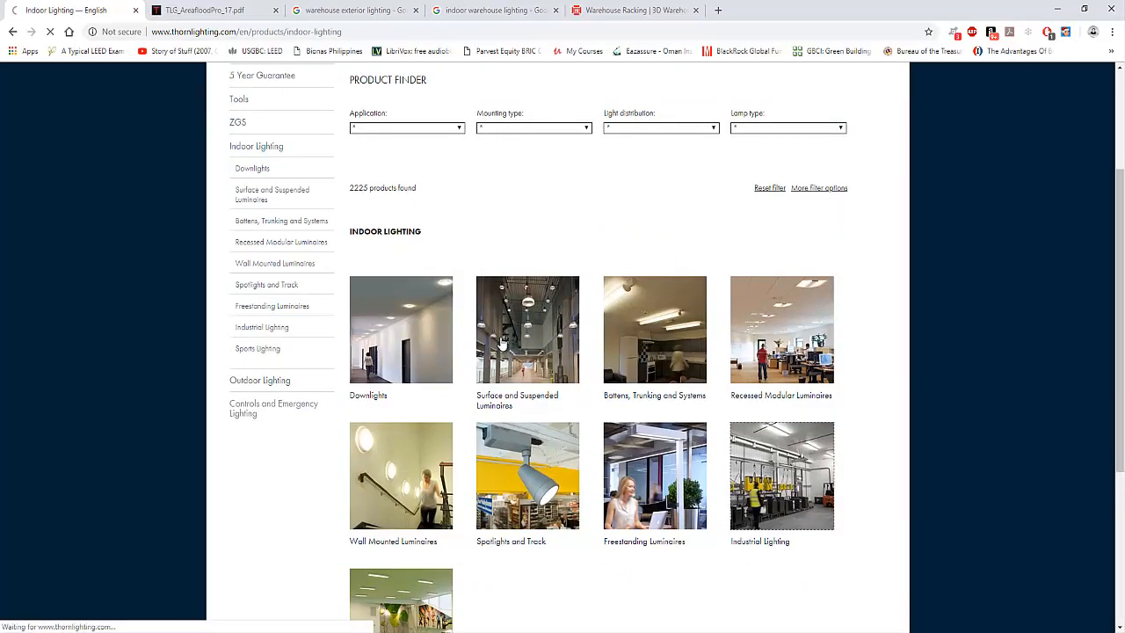
{"action": "scroll", "coordinate": [476, 316], "scroll_direction": "down", "scroll_amount": 5}
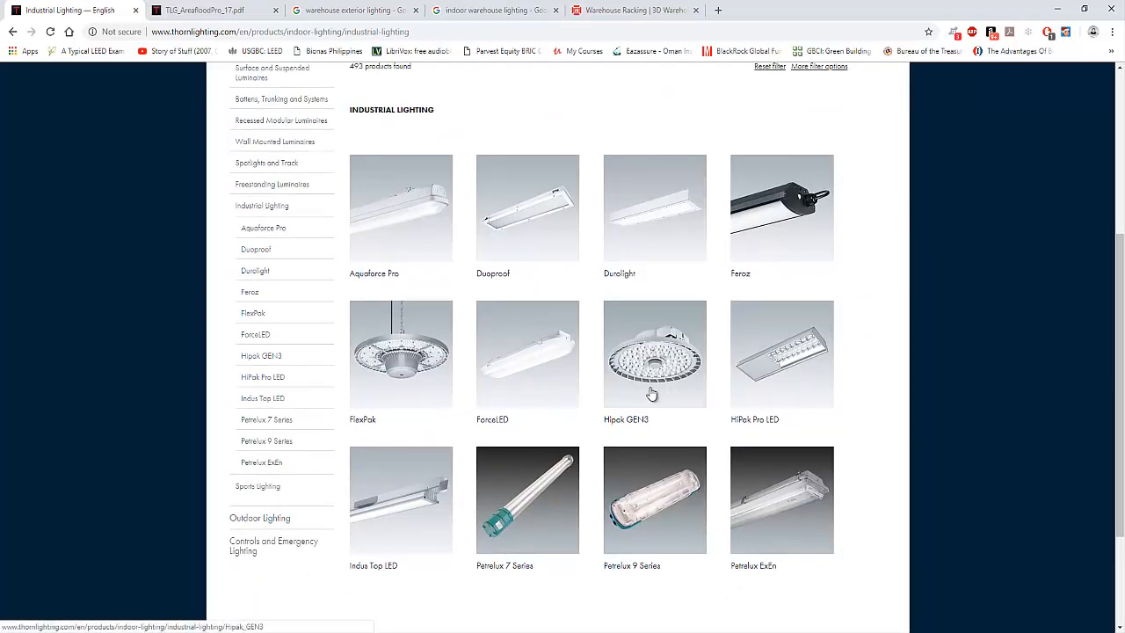
Open the FlexPak luminaire page and expand the variants for FlexPak Small, 8000lm.
{"action": "scroll", "coordinate": [439, 266], "scroll_direction": "down", "scroll_amount": 2}
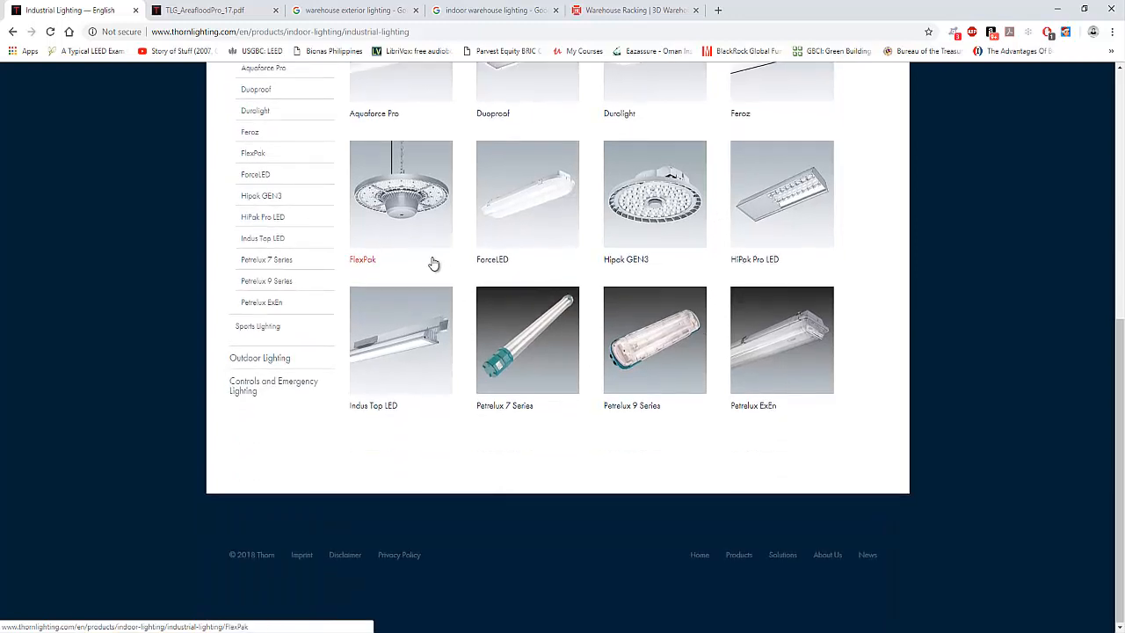
{"action": "scroll", "coordinate": [429, 300], "scroll_direction": "up", "scroll_amount": 1}
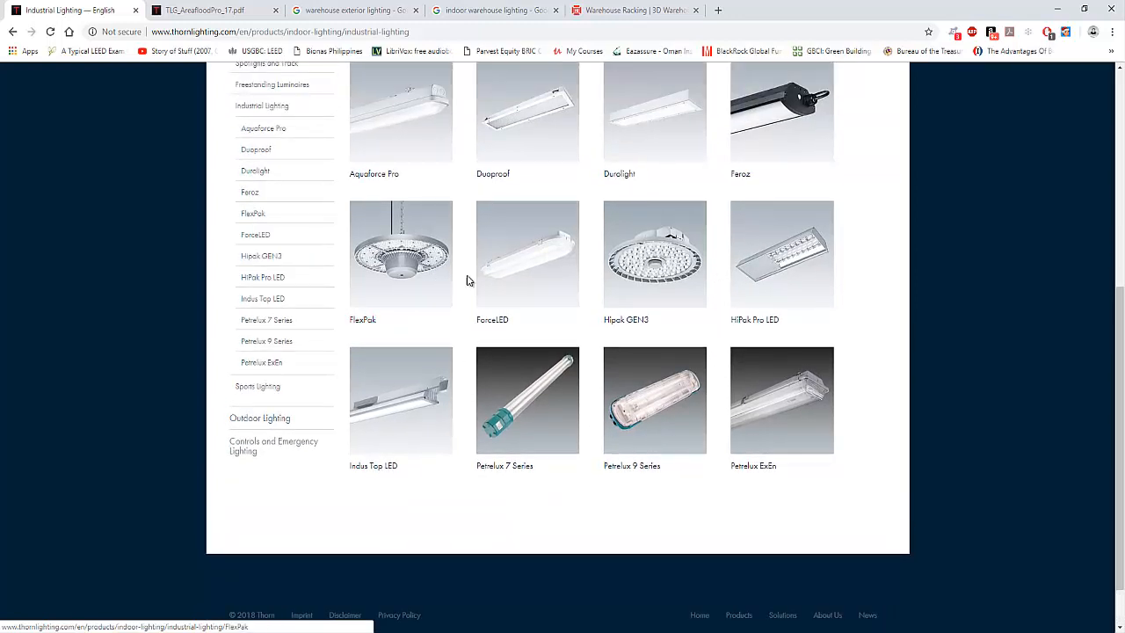
{"action": "left_click", "coordinate": [406, 260]}
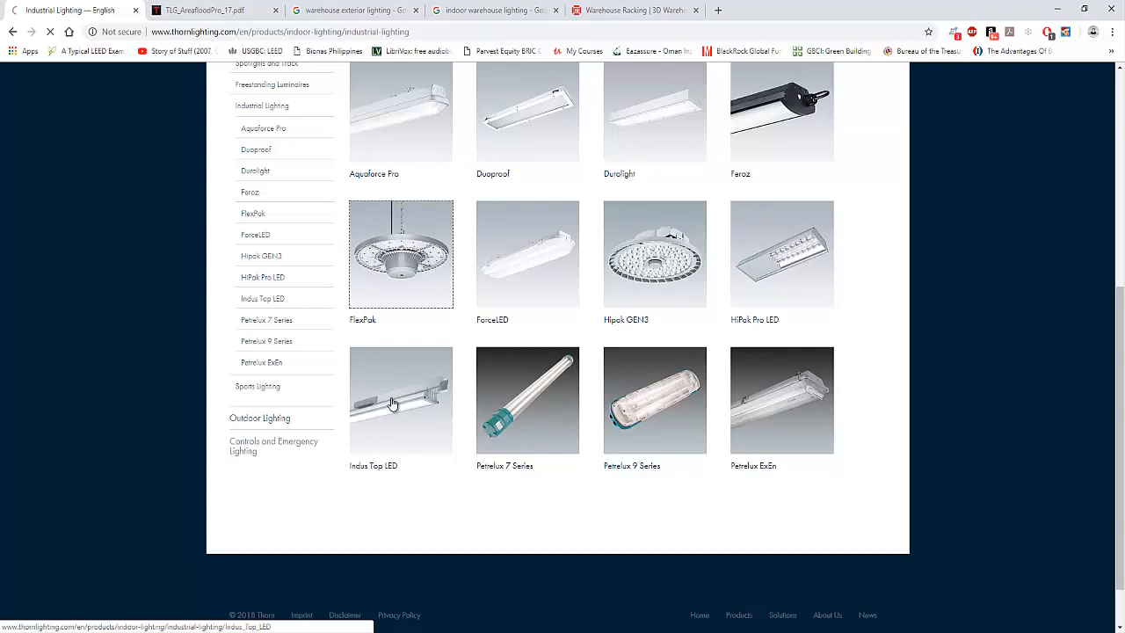
{"action": "scroll", "coordinate": [322, 381], "scroll_direction": "down", "scroll_amount": 3}
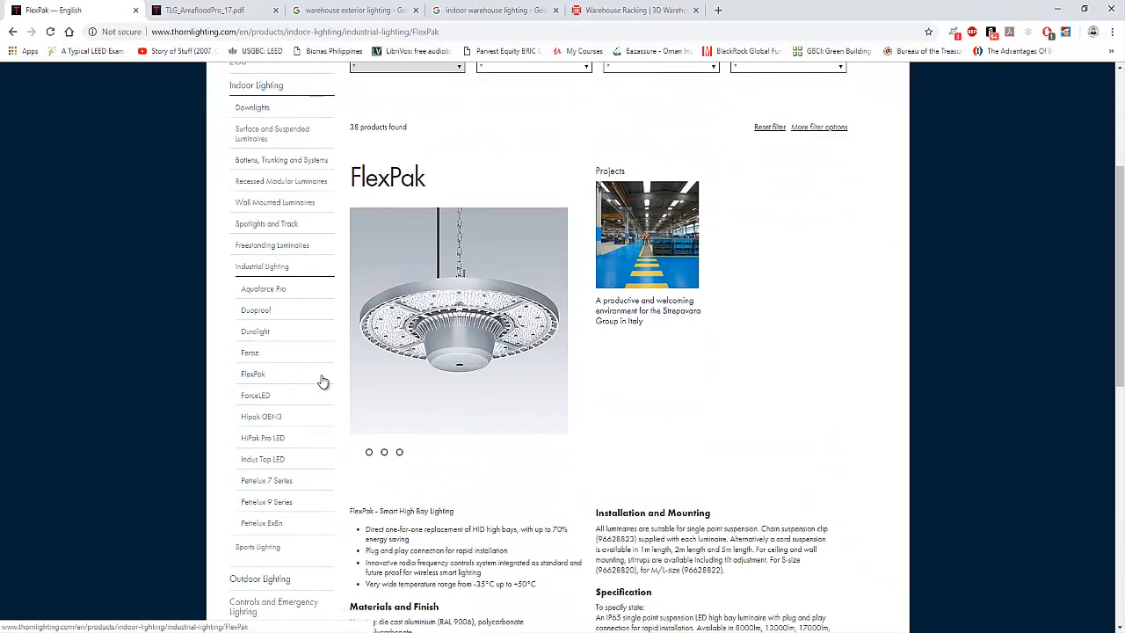
{"action": "scroll", "coordinate": [323, 382], "scroll_direction": "down", "scroll_amount": 6}
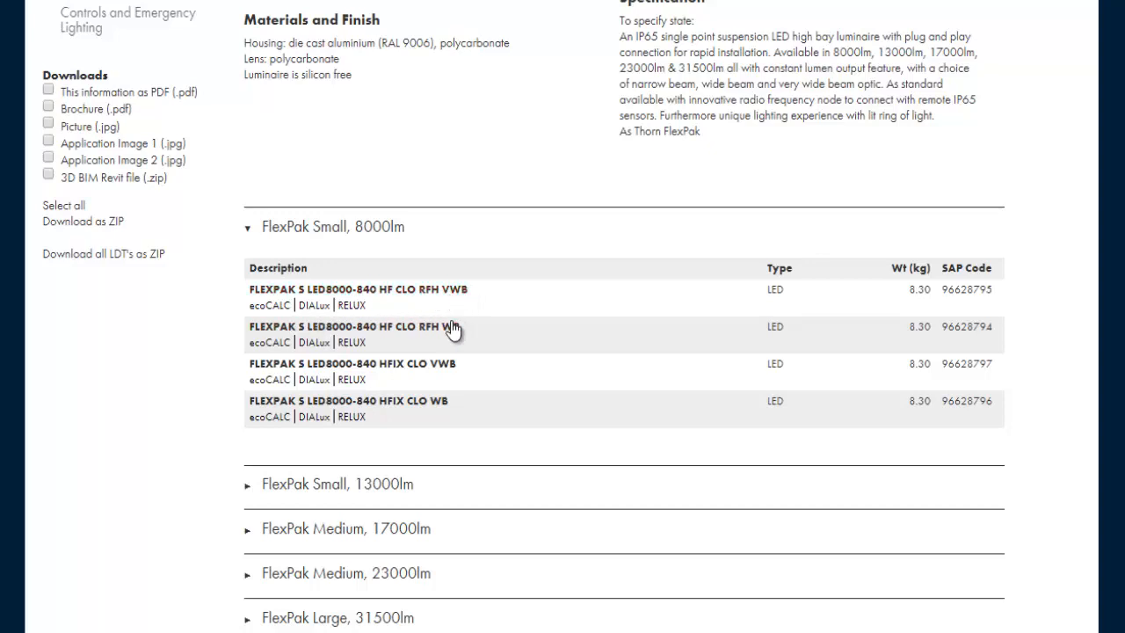
Save the DIALux file for FLEXPAK S LED8000-840 HF CLO RFH WB to the Desktop and load it into DIALux evo.
{"action": "left_click", "coordinate": [314, 344]}
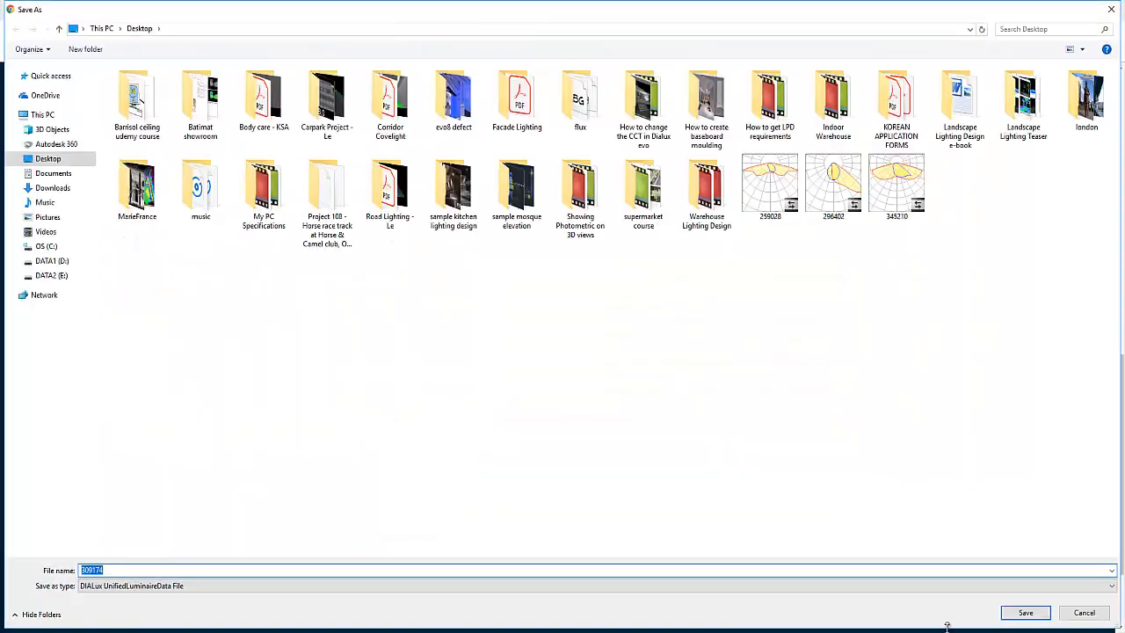
{"action": "left_click", "coordinate": [1025, 613]}
{"action": "left_click", "coordinate": [35, 620]}
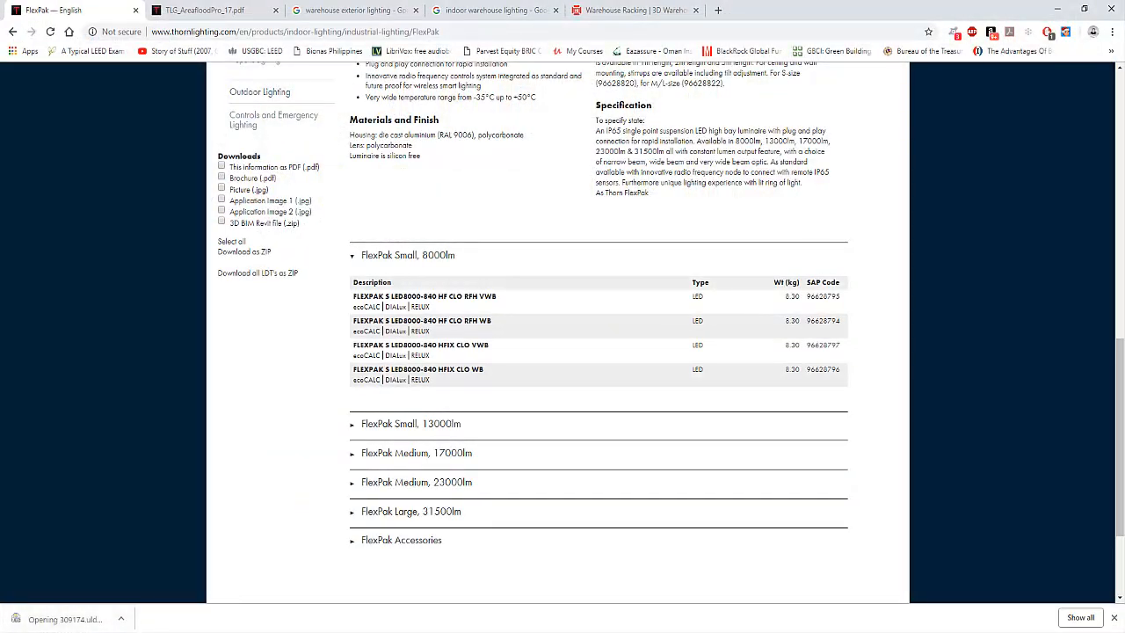
{"action": "mouse_move", "coordinate": [358, 631]}
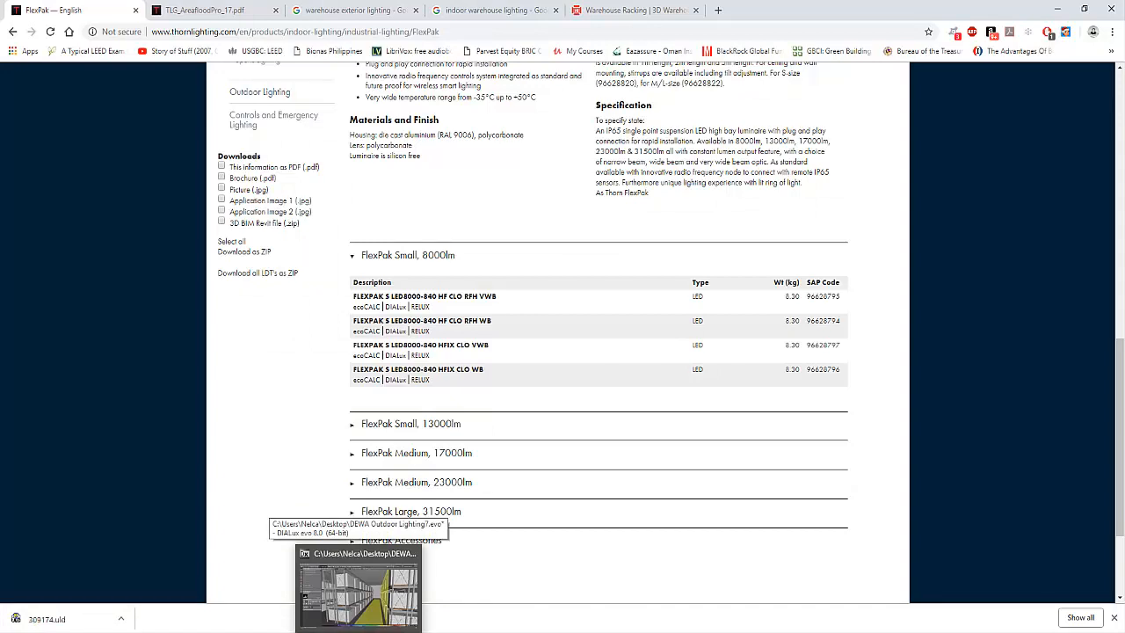
{"action": "left_click", "coordinate": [355, 577]}
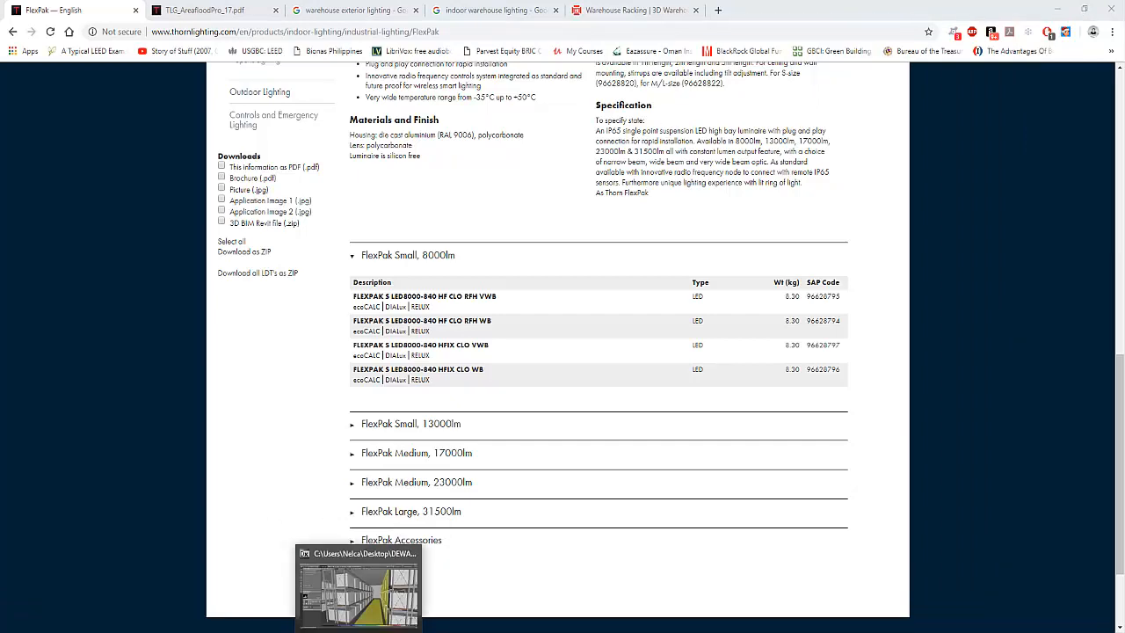
{"action": "left_click", "coordinate": [359, 631]}
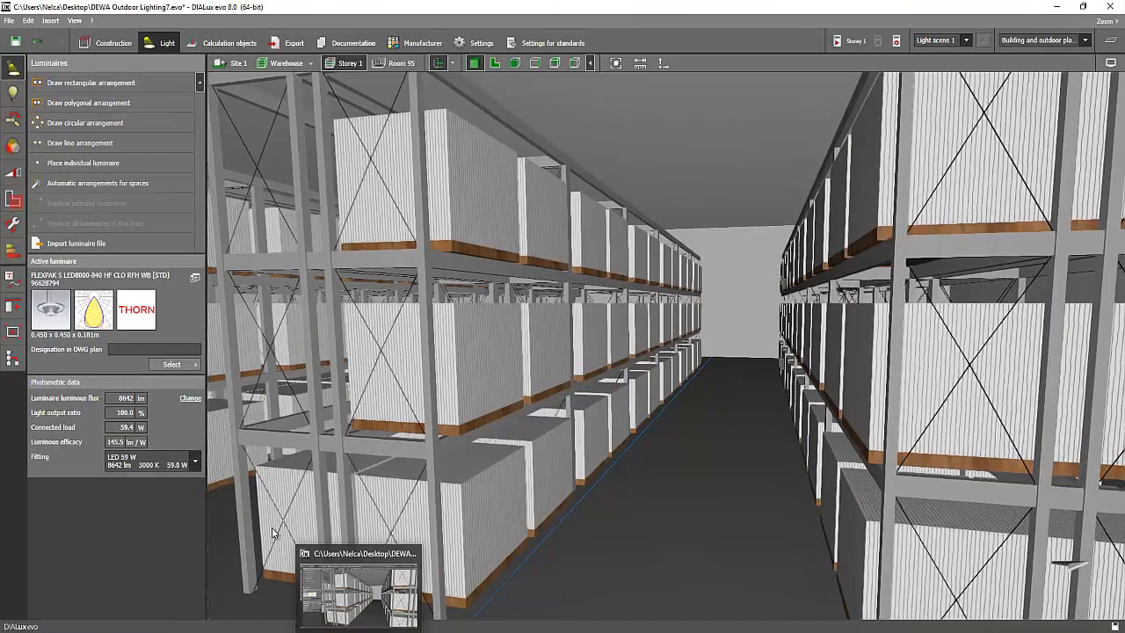
Examine the aisle between the storage racks in 3D.
{"action": "left_click", "coordinate": [479, 63]}
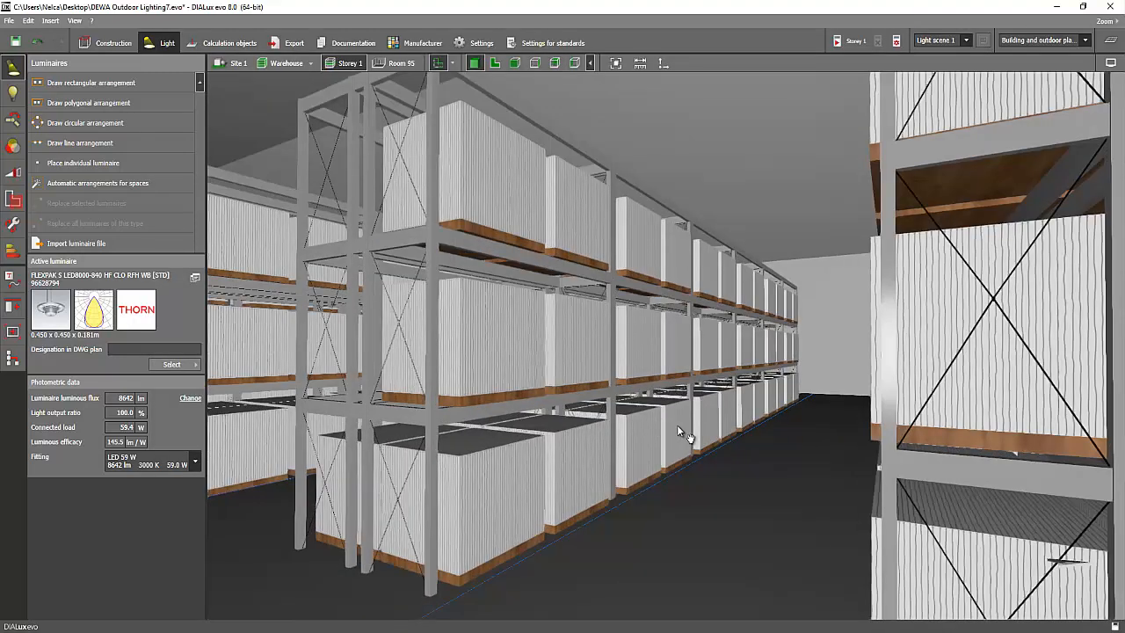
{"action": "middle_click_drag", "start_coordinate": [677, 424], "coordinate": [703, 425]}
{"action": "right_click_drag", "start_coordinate": [656, 427], "coordinate": [721, 434]}
{"action": "middle_click_drag", "start_coordinate": [757, 420], "coordinate": [671, 425]}
{"action": "right_click_drag", "start_coordinate": [671, 425], "coordinate": [629, 436]}
{"action": "right_click_drag", "start_coordinate": [672, 401], "coordinate": [659, 451]}
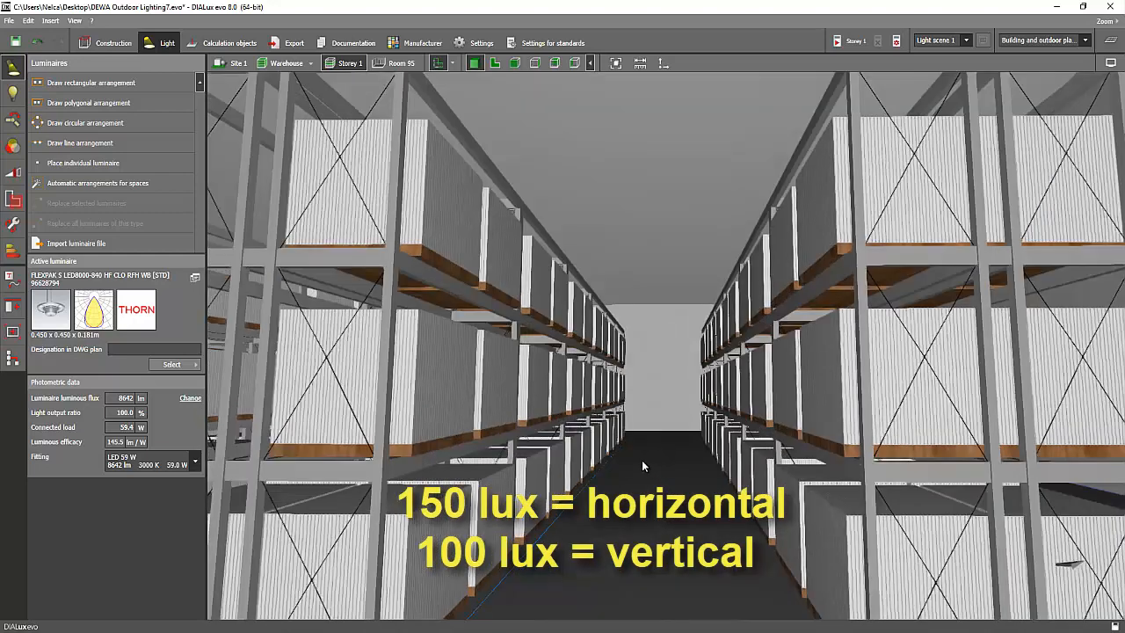
Draw a 3 by 1 rectangular luminaire arrangement about 18.7 m long in the aisle below the uppermost rack row, with a 9 m mounting height.
{"action": "left_click", "coordinate": [495, 63]}
{"action": "scroll", "coordinate": [449, 276], "scroll_direction": "down", "scroll_amount": 5}
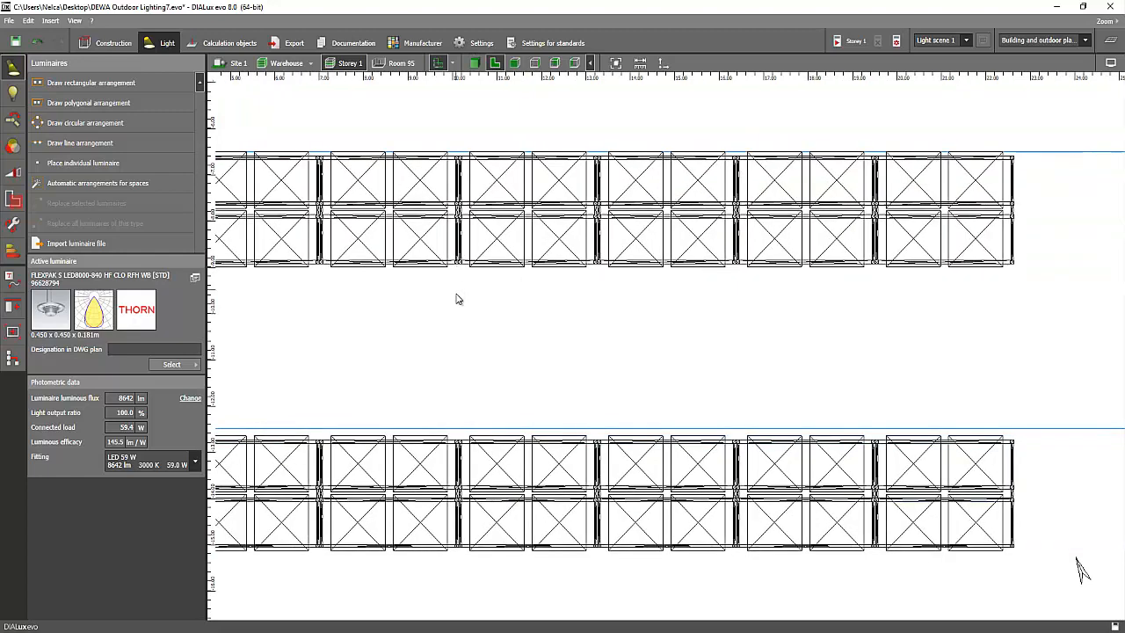
{"action": "scroll", "coordinate": [485, 269], "scroll_direction": "down", "scroll_amount": 2}
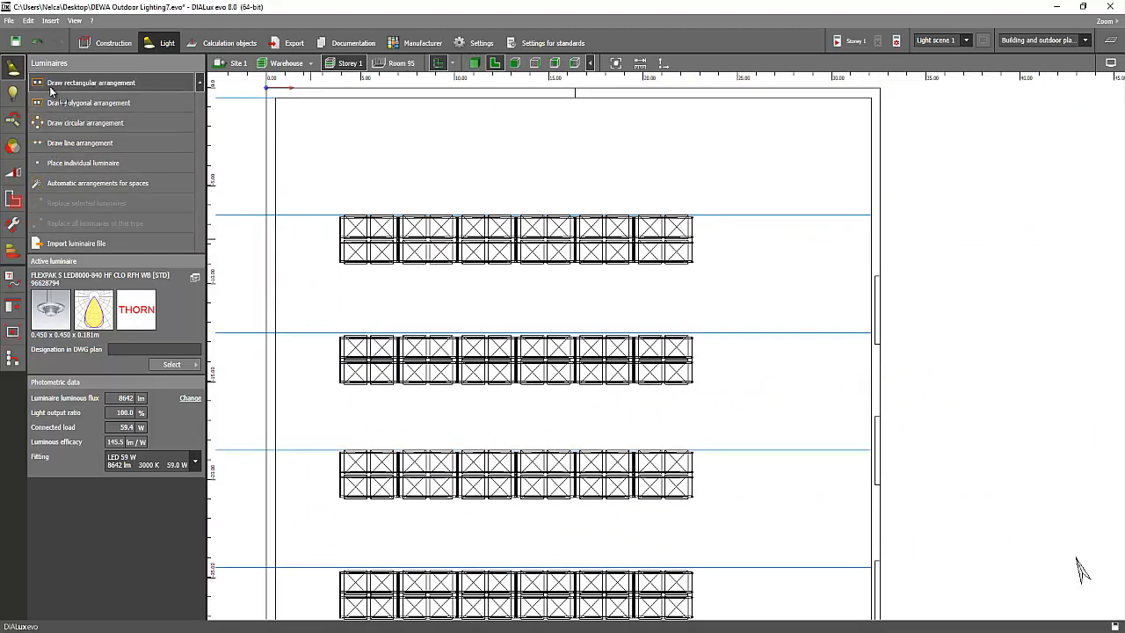
{"action": "left_click", "coordinate": [90, 83]}
{"action": "scroll", "coordinate": [331, 292], "scroll_direction": "up", "scroll_amount": 1}
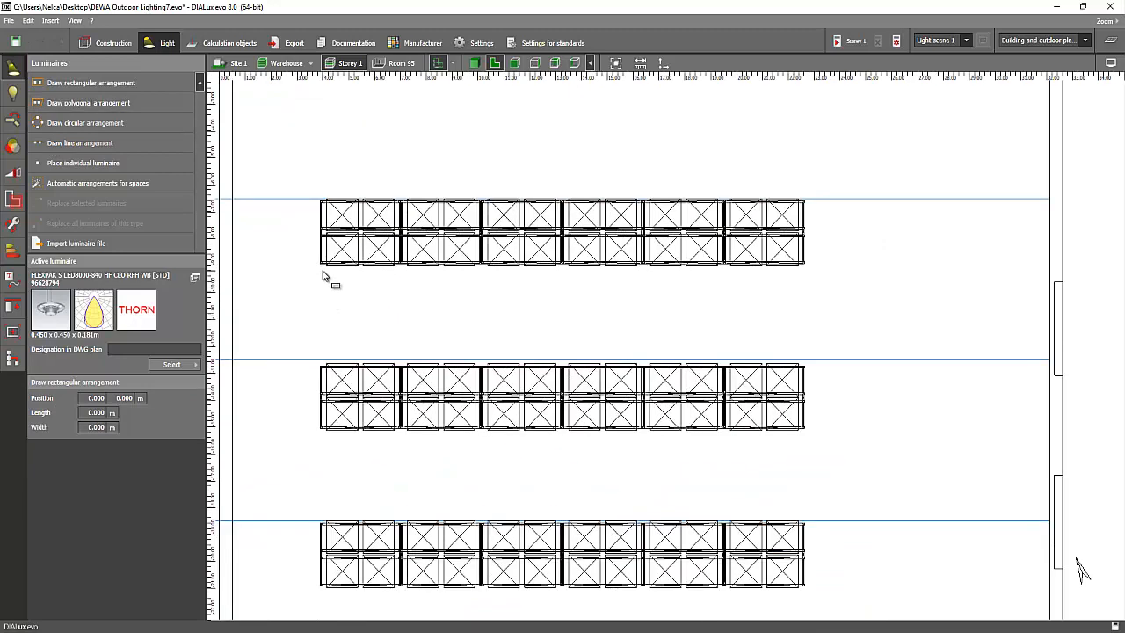
{"action": "left_click", "coordinate": [321, 270]}
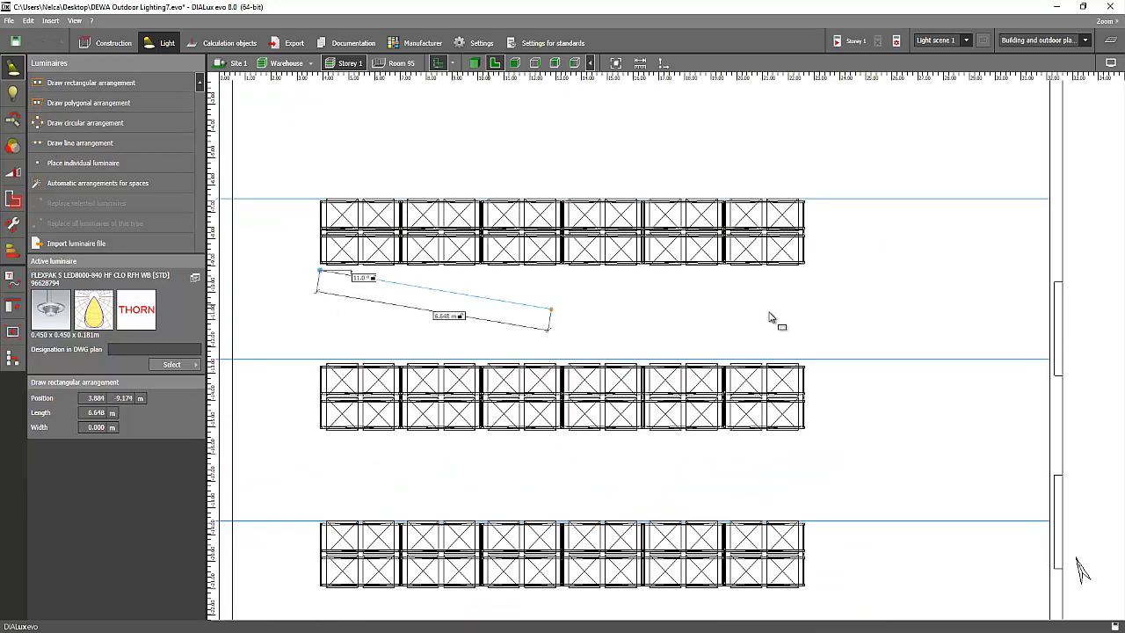
{"action": "left_click", "coordinate": [805, 275]}
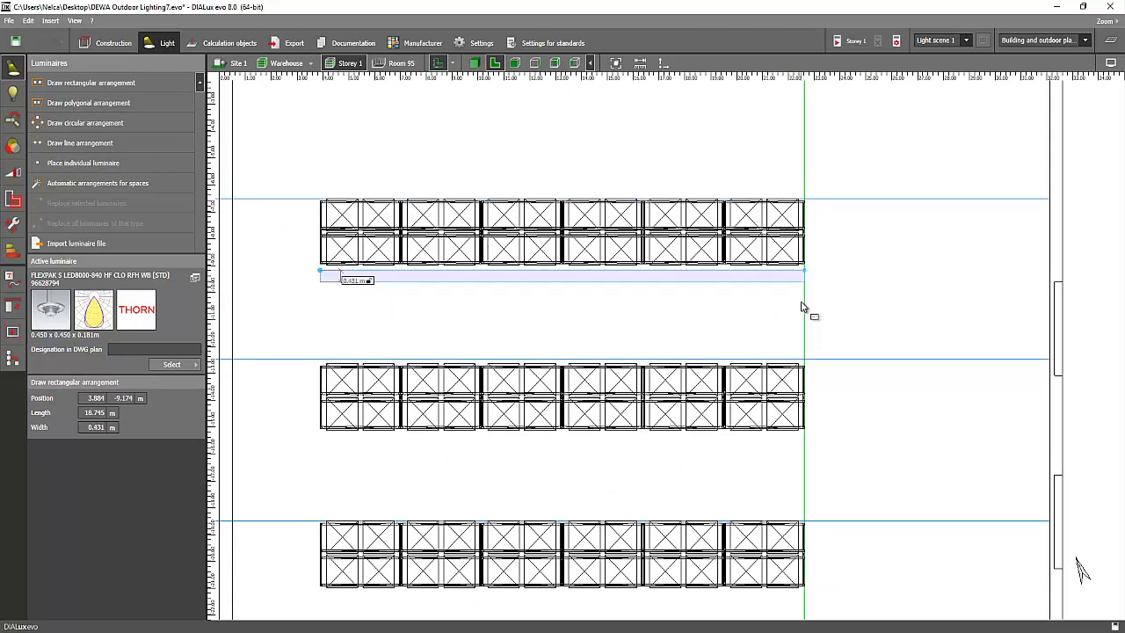
{"action": "left_click", "coordinate": [805, 360]}
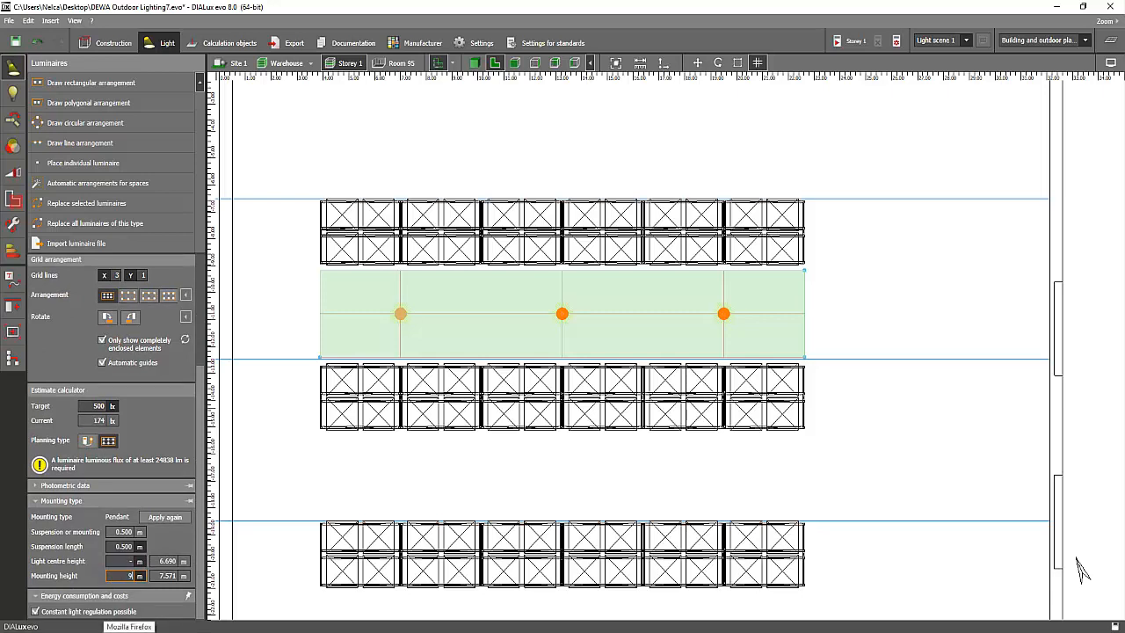
Move the luminaire arrangement down below the sloped roof in the front elevation, to a mounting height of about 7.3 m.
{"action": "left_click", "coordinate": [513, 64]}
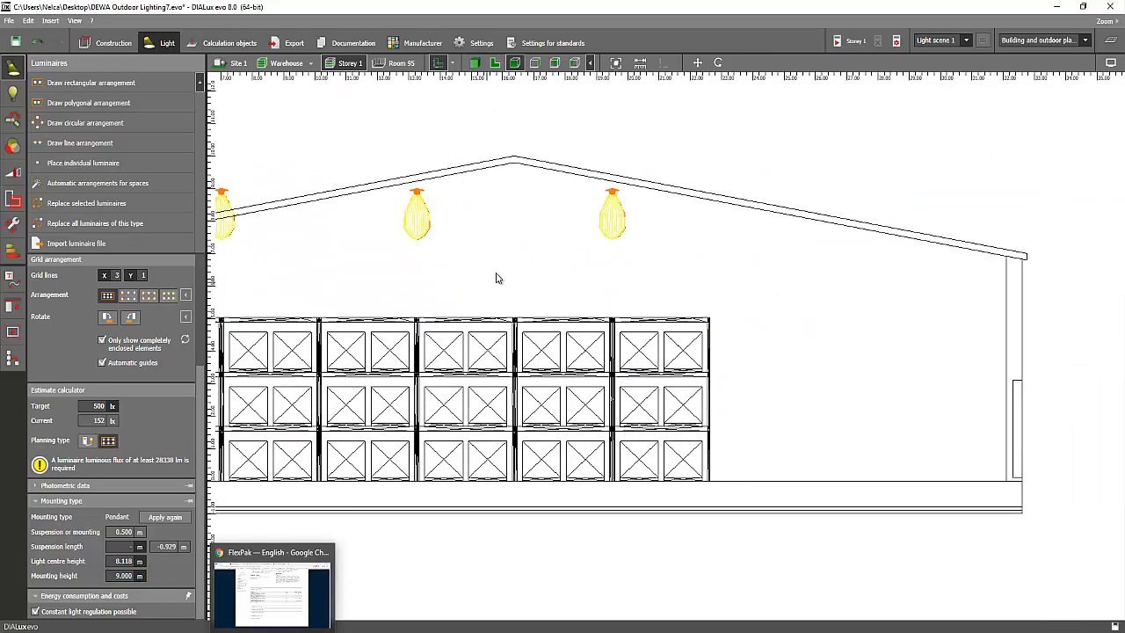
{"action": "middle_click_drag", "start_coordinate": [531, 220], "coordinate": [613, 220]}
{"action": "middle_click_drag", "start_coordinate": [493, 247], "coordinate": [674, 202]}
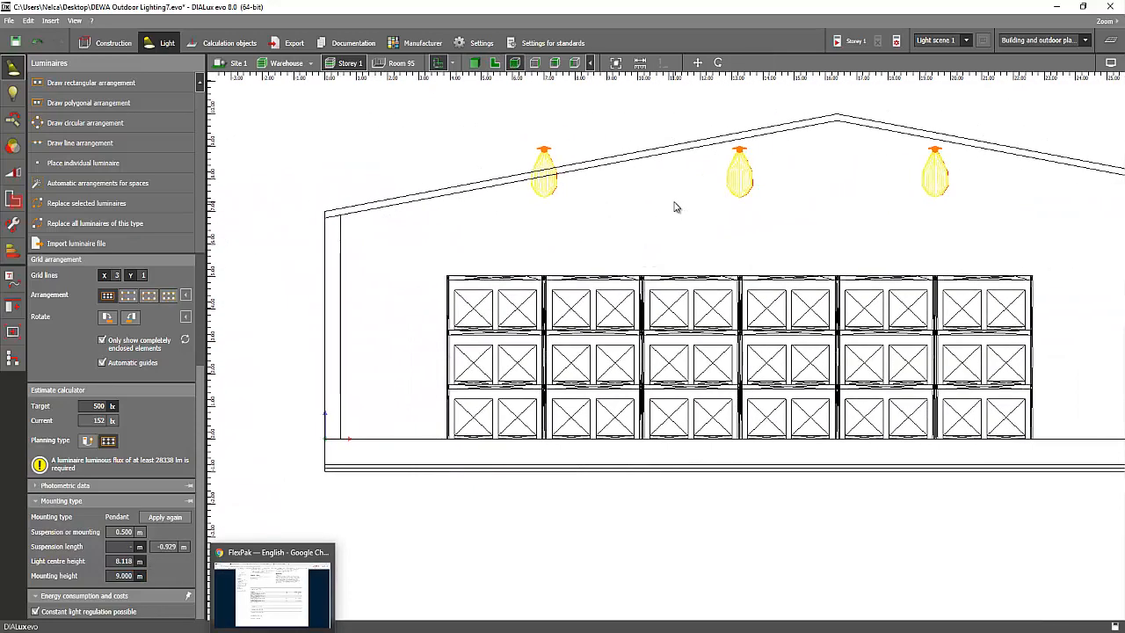
{"action": "right_click", "coordinate": [740, 152]}
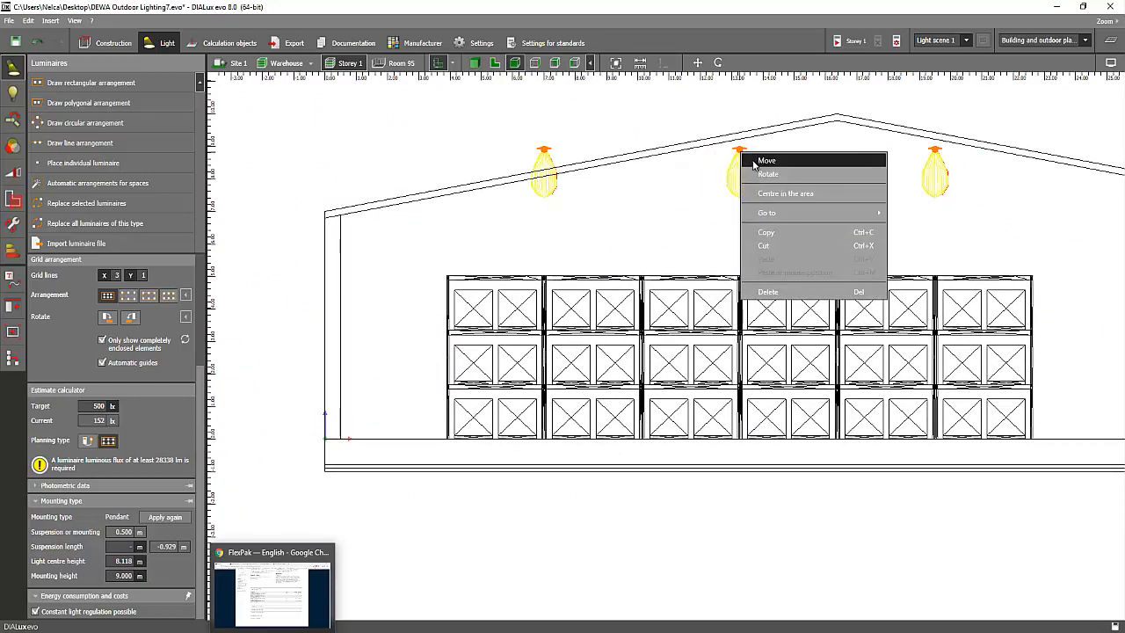
{"action": "left_click", "coordinate": [754, 163]}
{"action": "left_click_drag", "start_coordinate": [740, 102], "coordinate": [738, 151]}
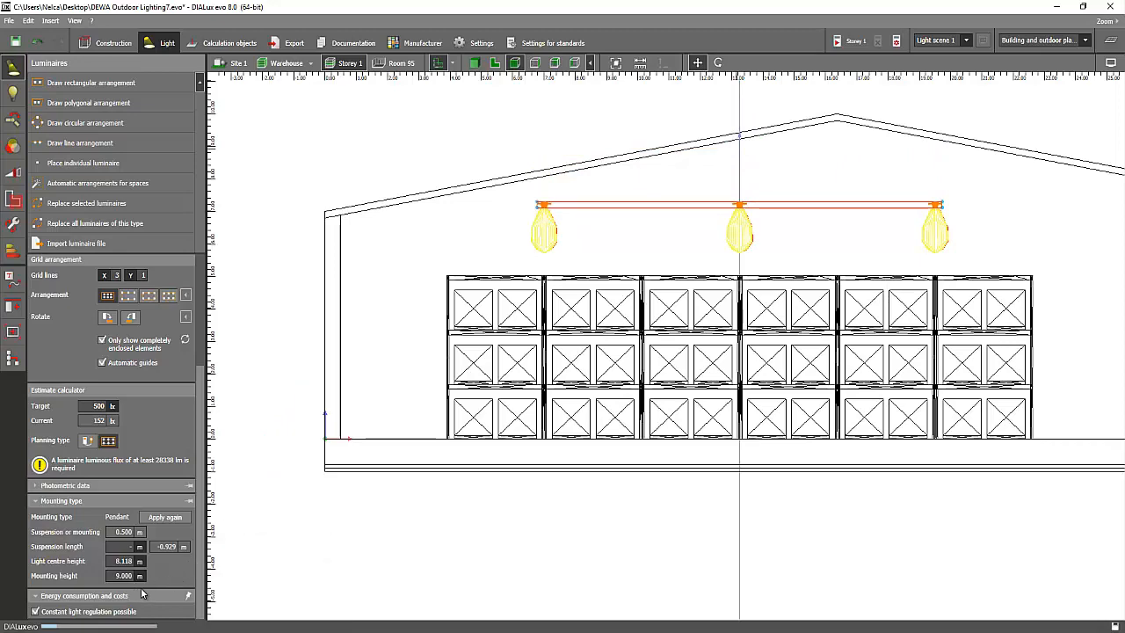
Measure the height of the warehouse side wall from the roof's underside to the floor in the front elevation.
{"action": "middle_click_drag", "start_coordinate": [281, 423], "coordinate": [269, 393]}
{"action": "middle_click_drag", "start_coordinate": [458, 418], "coordinate": [380, 435]}
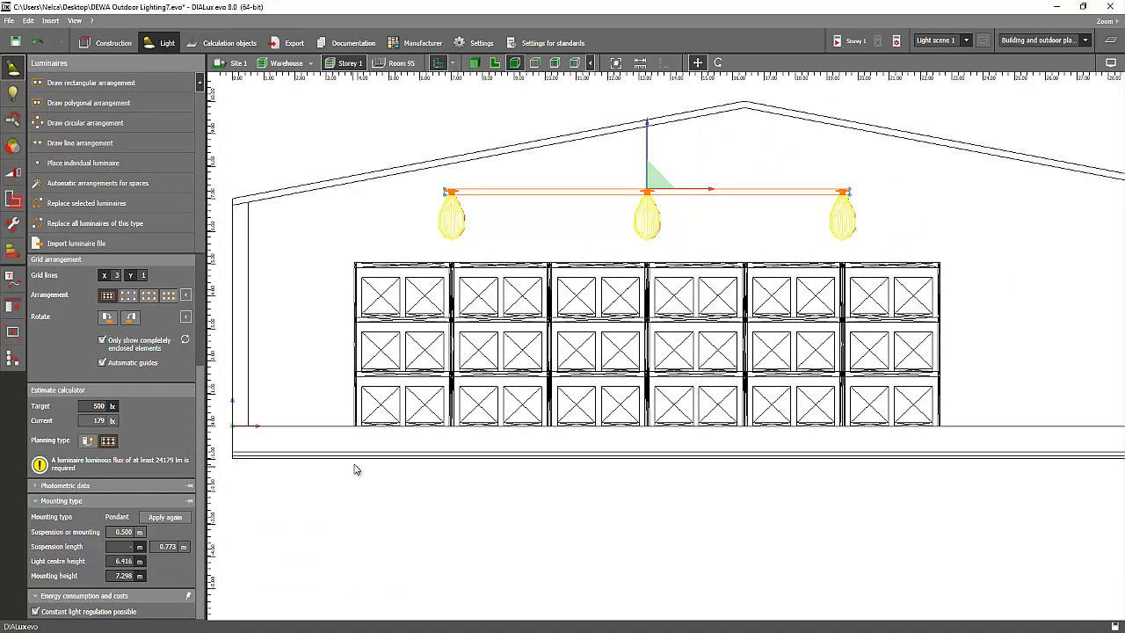
{"action": "left_click", "coordinate": [640, 63]}
{"action": "left_click", "coordinate": [248, 202]}
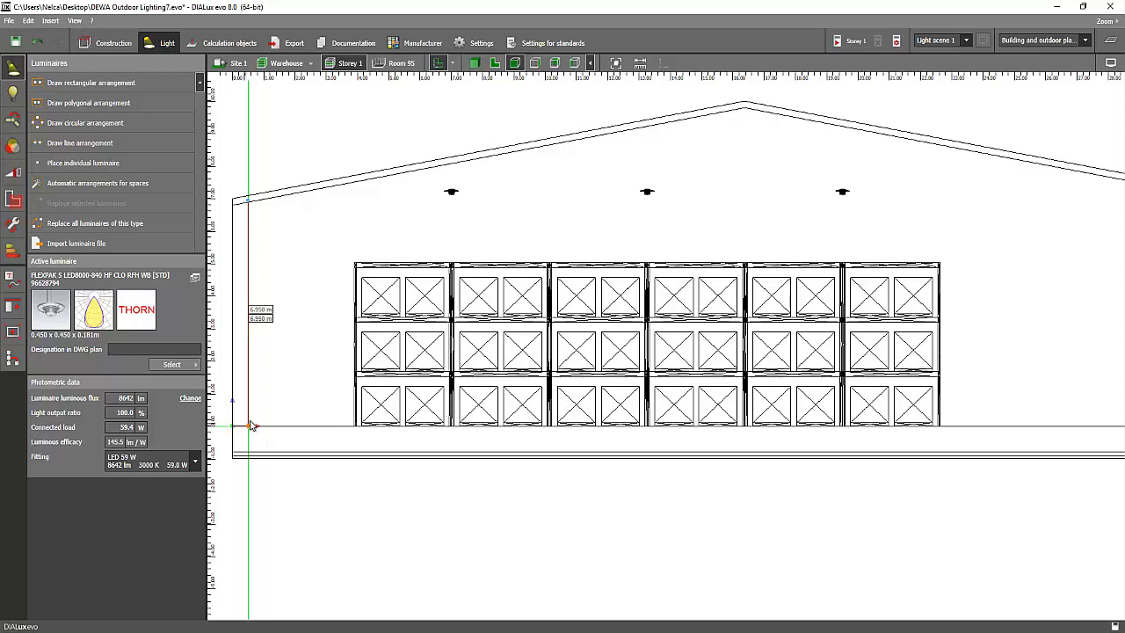
Set the luminaire arrangement's mounting height to 7 m and check it in 3D.
{"action": "left_click", "coordinate": [451, 192]}
{"action": "left_click", "coordinate": [120, 578]}
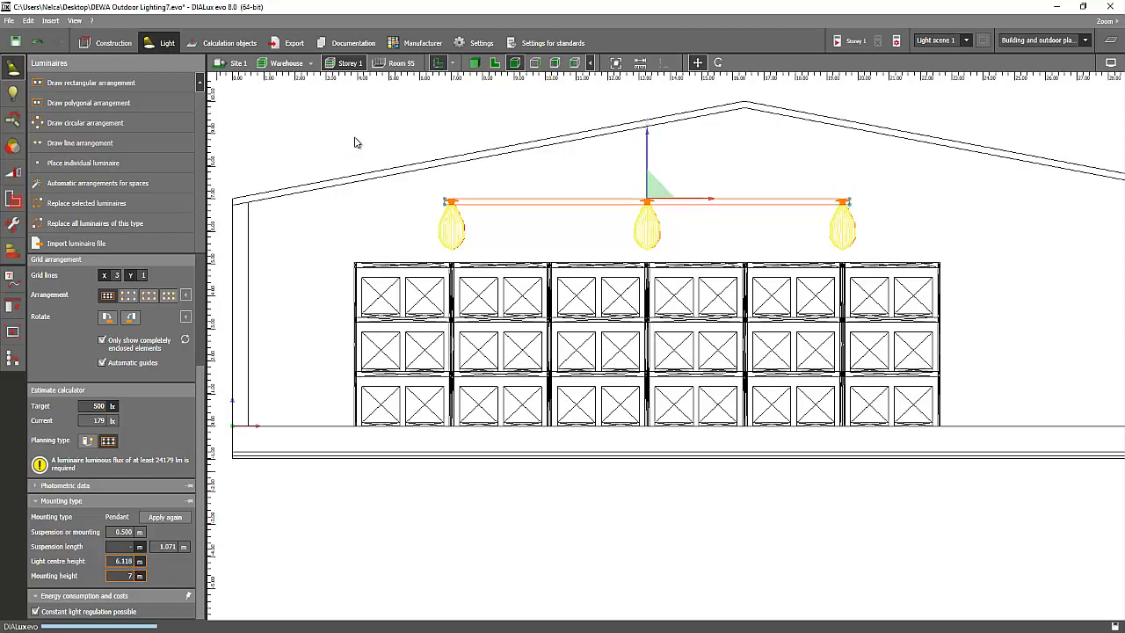
{"action": "left_click", "coordinate": [474, 63]}
{"action": "right_click_drag", "start_coordinate": [509, 187], "coordinate": [497, 65]}
Measure the spacing between the first two luminaires of the aisle in the floor plan.
{"action": "left_click", "coordinate": [495, 64]}
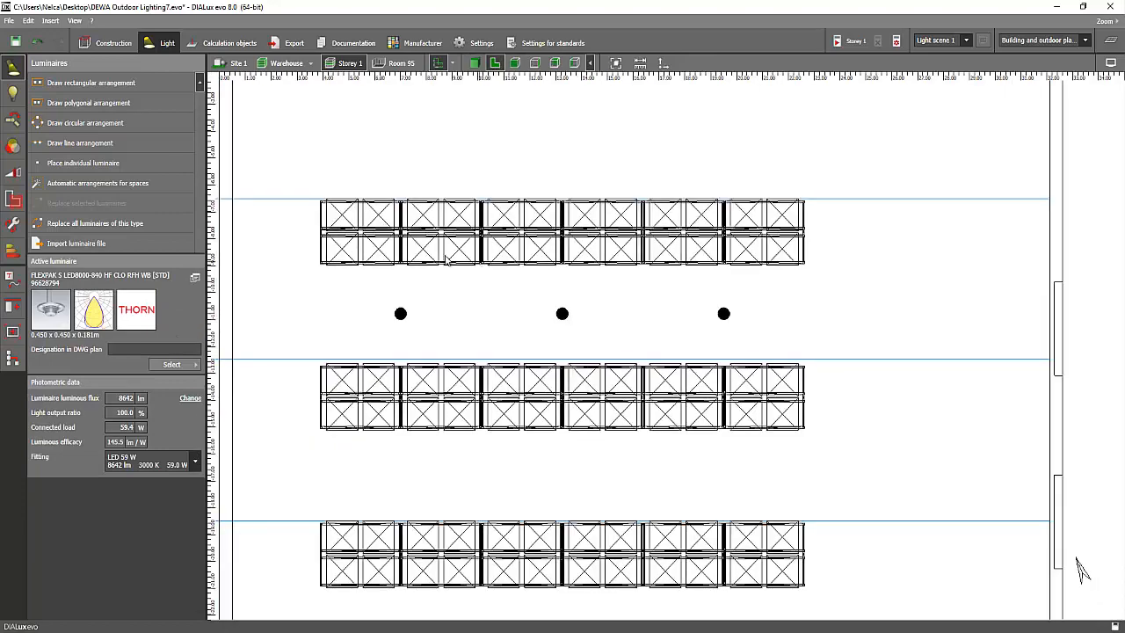
{"action": "left_click", "coordinate": [640, 63]}
{"action": "left_click", "coordinate": [401, 335]}
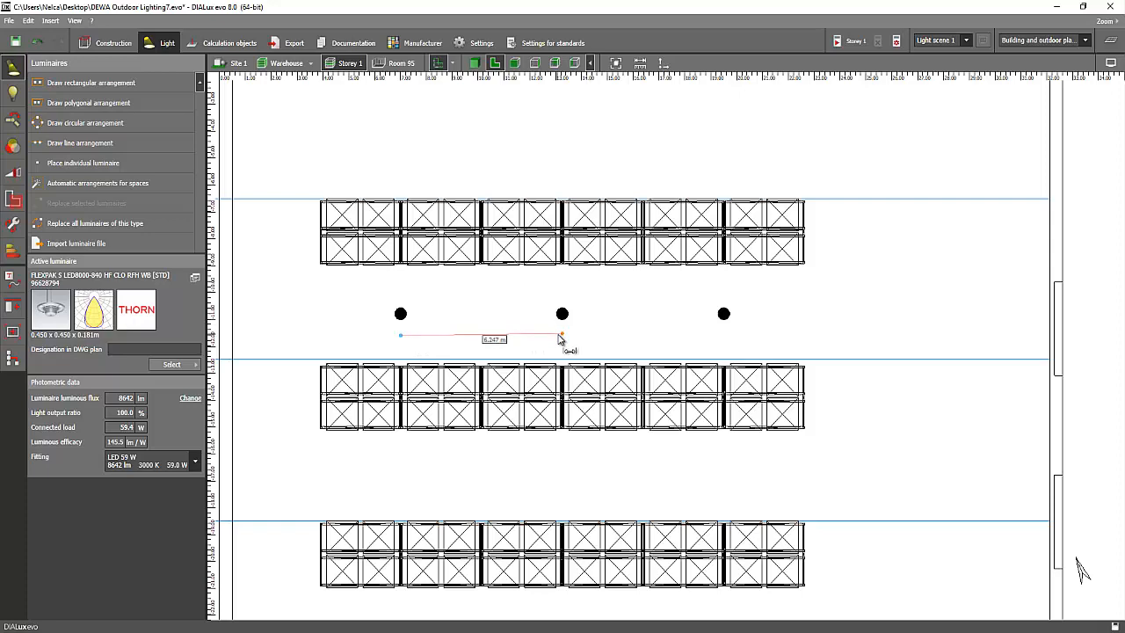
{"action": "key", "text": "Escape"}
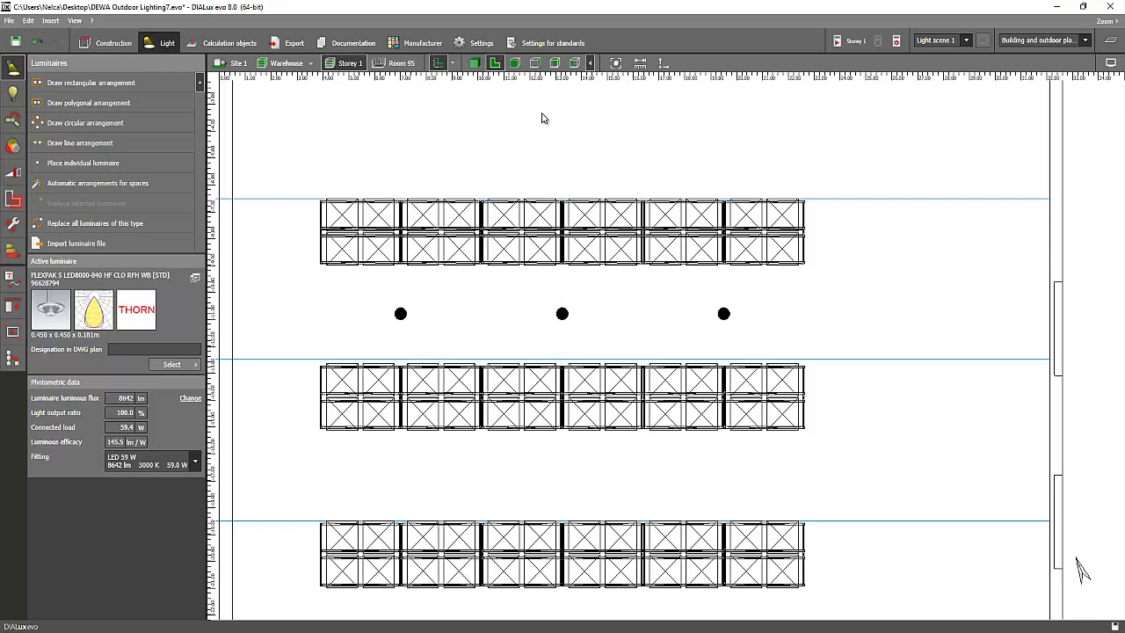
Check the placed luminaires above the aisle in 3D and start the lighting calculation for Storey 1.
{"action": "left_click", "coordinate": [474, 63]}
{"action": "scroll", "coordinate": [501, 342], "scroll_direction": "down", "scroll_amount": 4}
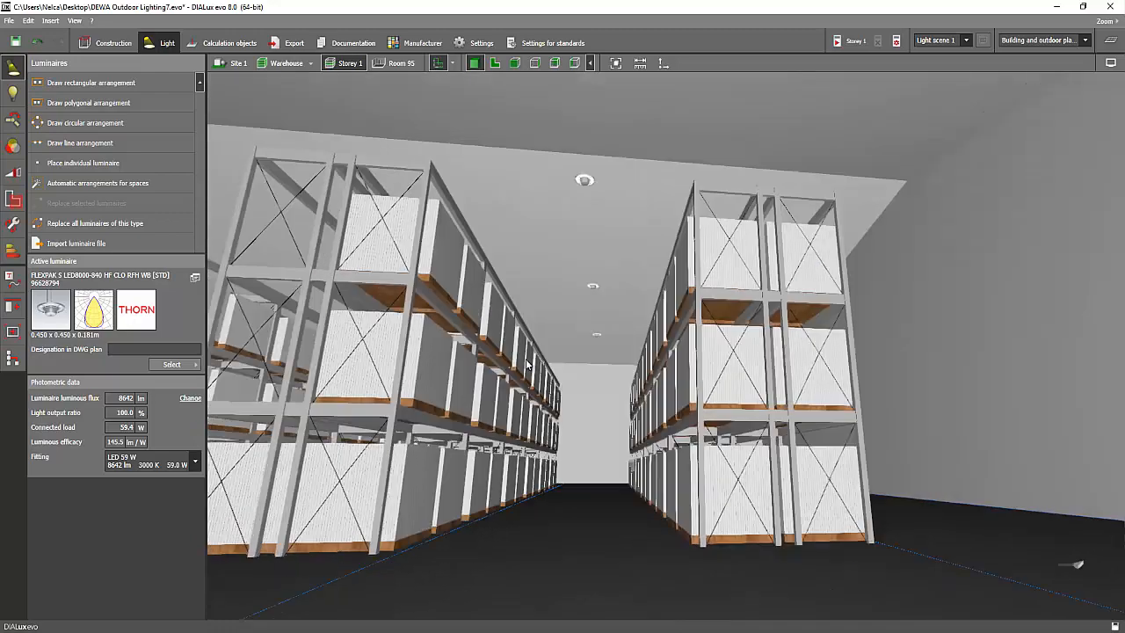
{"action": "scroll", "coordinate": [494, 378], "scroll_direction": "up", "scroll_amount": 3}
{"action": "right_click_drag", "start_coordinate": [494, 383], "coordinate": [469, 395]}
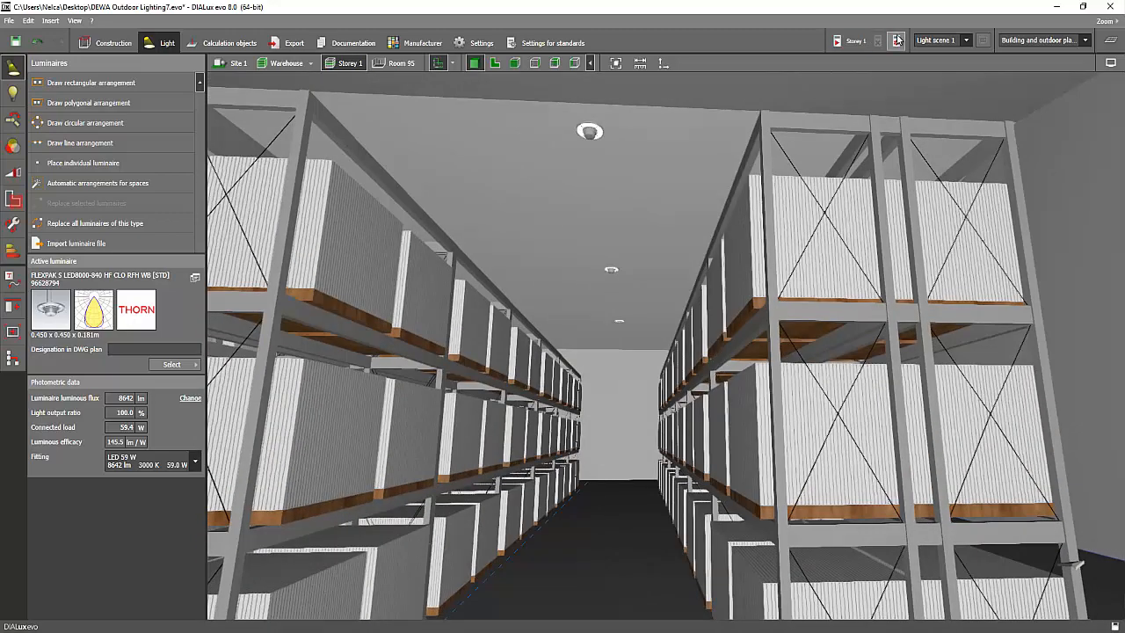
{"action": "left_click", "coordinate": [896, 41]}
{"action": "left_click", "coordinate": [610, 479]}
{"action": "right_click_drag", "start_coordinate": [628, 456], "coordinate": [547, 394]}
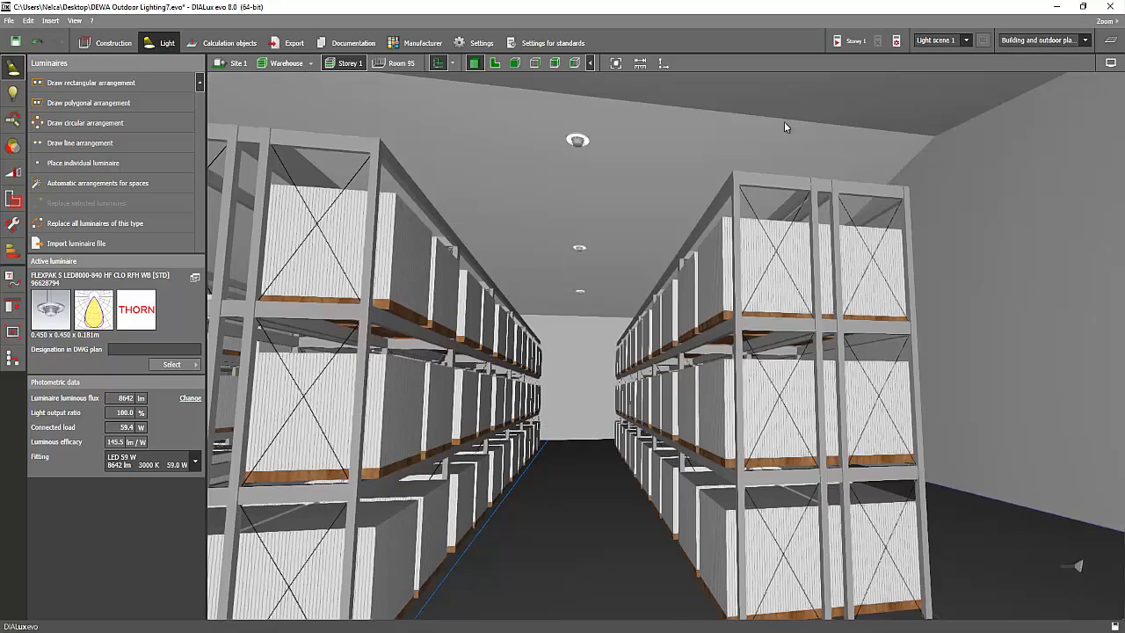
{"action": "left_click", "coordinate": [849, 41]}
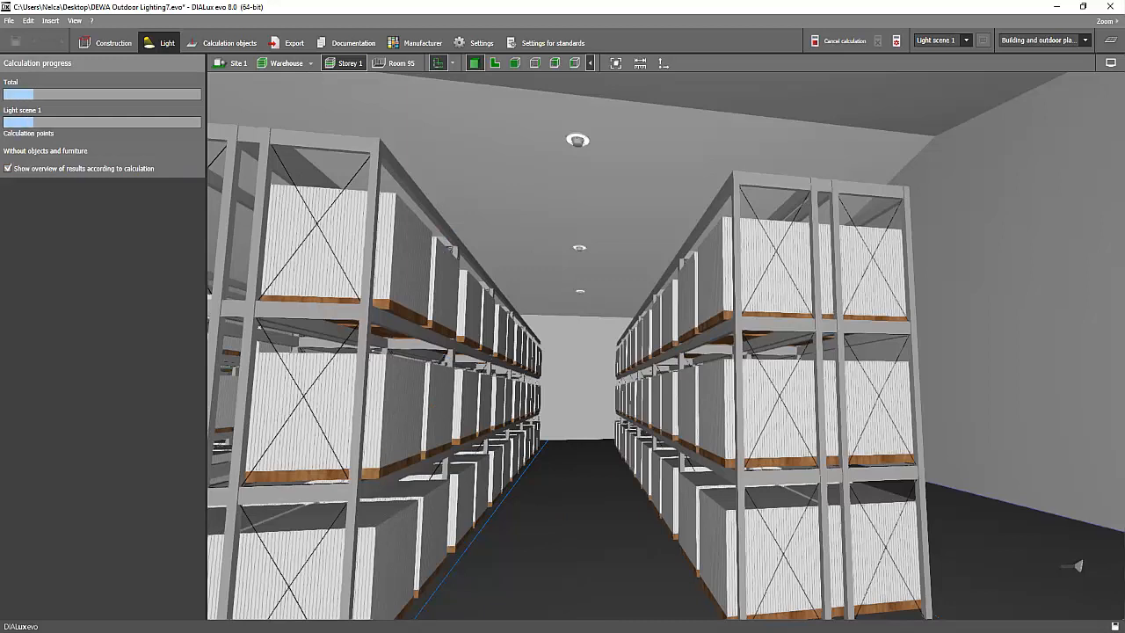
Switch to Adobe Acrobat Reader, open the TLG_Primata.pdf brochure and find the Primata "Applications and light distributions" page.
{"action": "left_click", "coordinate": [330, 632]}
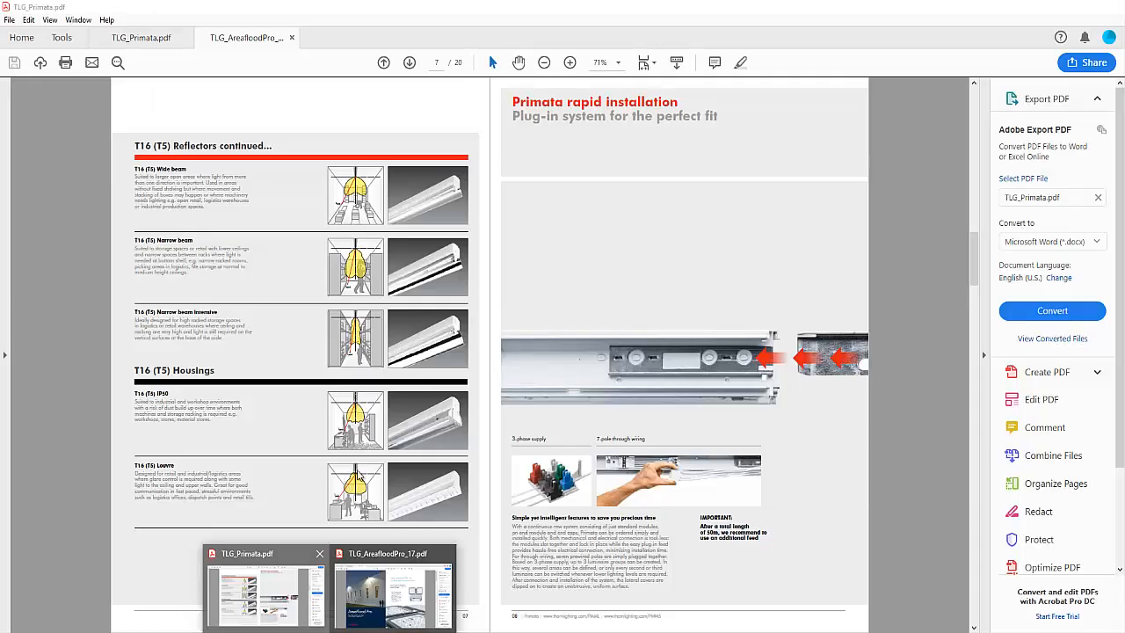
{"action": "left_click", "coordinate": [267, 594]}
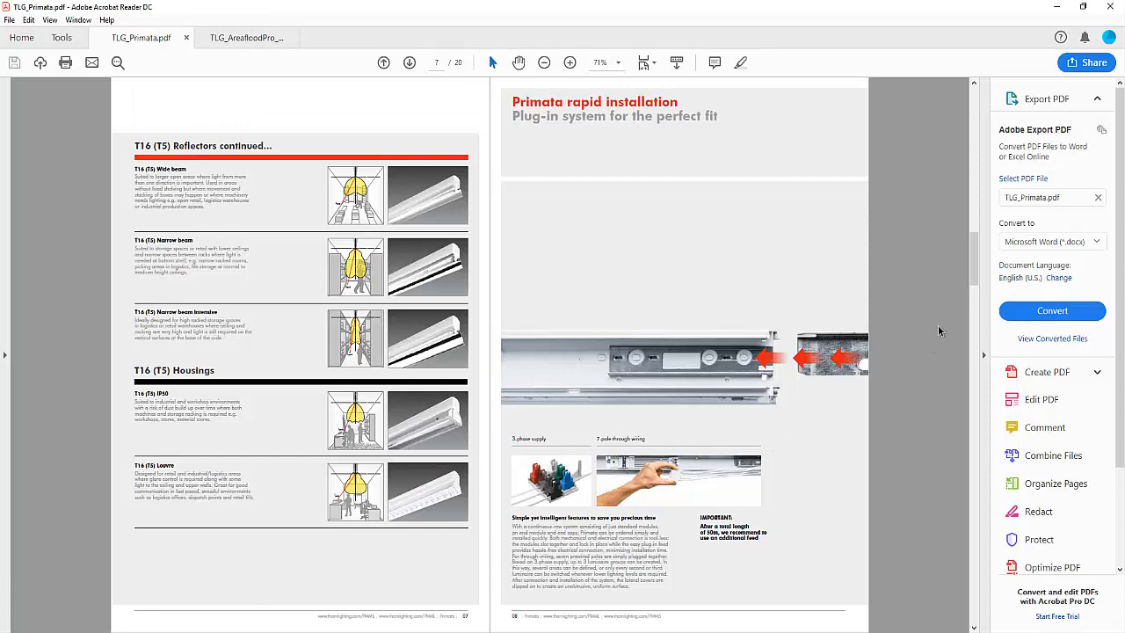
{"action": "left_click_drag", "start_coordinate": [958, 131], "coordinate": [964, 113]}
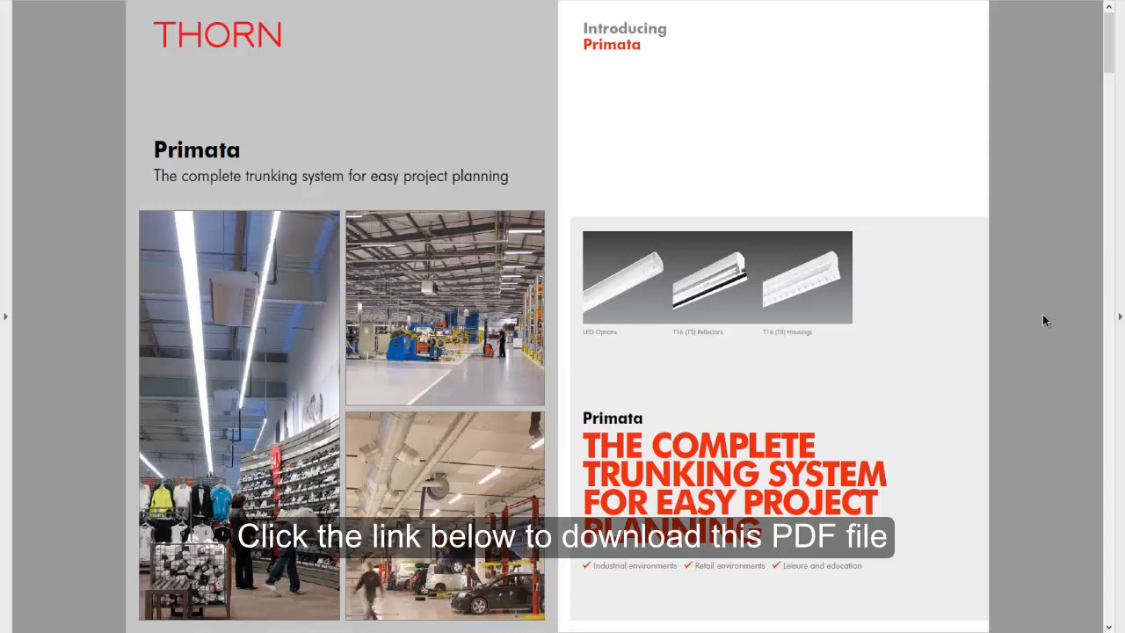
{"action": "scroll", "coordinate": [1043, 320], "scroll_direction": "down", "scroll_amount": 3}
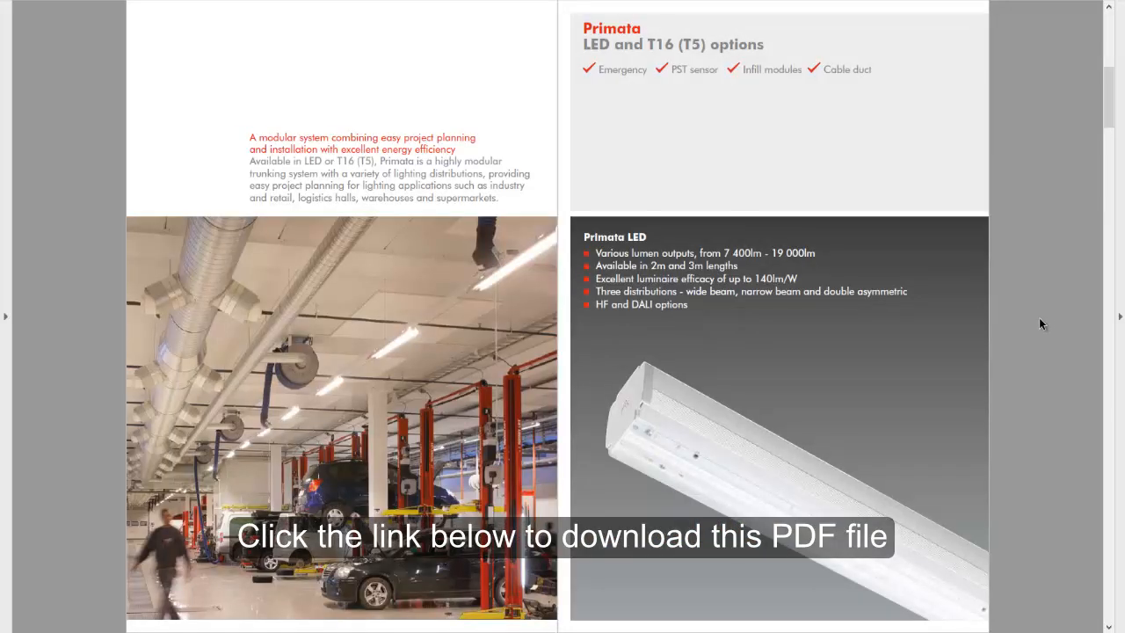
{"action": "scroll", "coordinate": [465, 334], "scroll_direction": "up", "scroll_amount": 3}
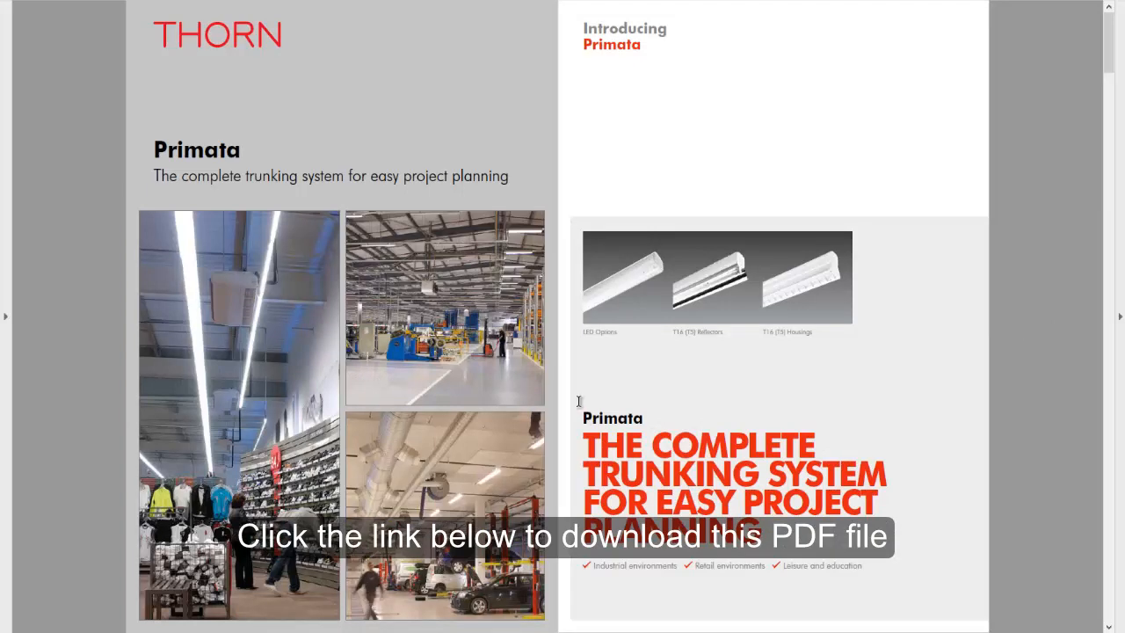
{"action": "scroll", "coordinate": [519, 405], "scroll_direction": "down", "scroll_amount": 3}
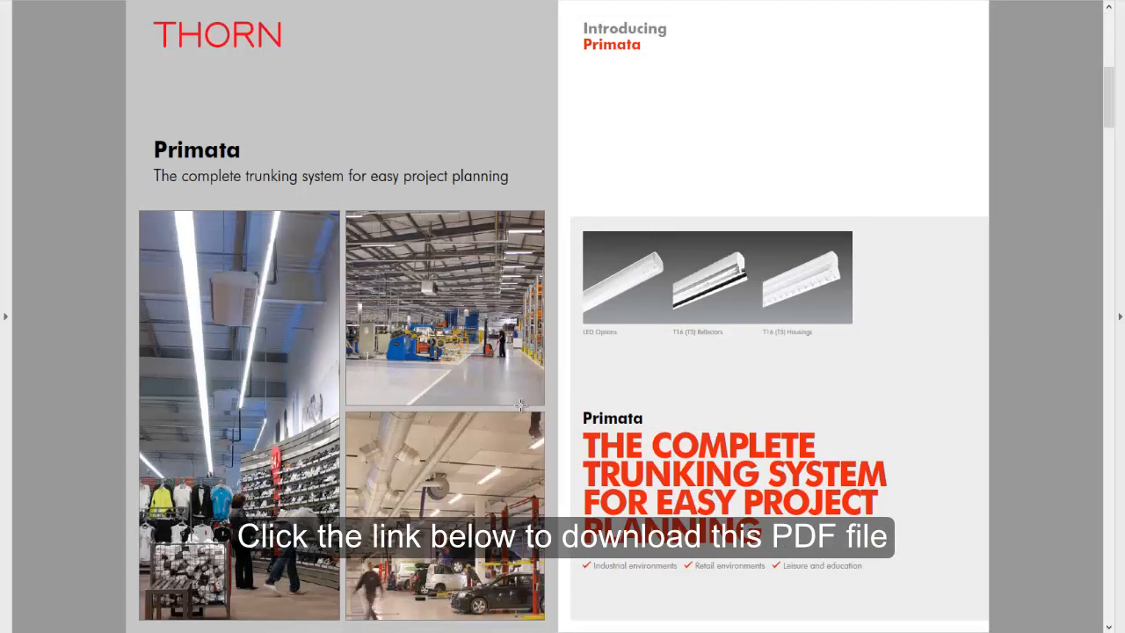
{"action": "scroll", "coordinate": [520, 405], "scroll_direction": "down", "scroll_amount": 3}
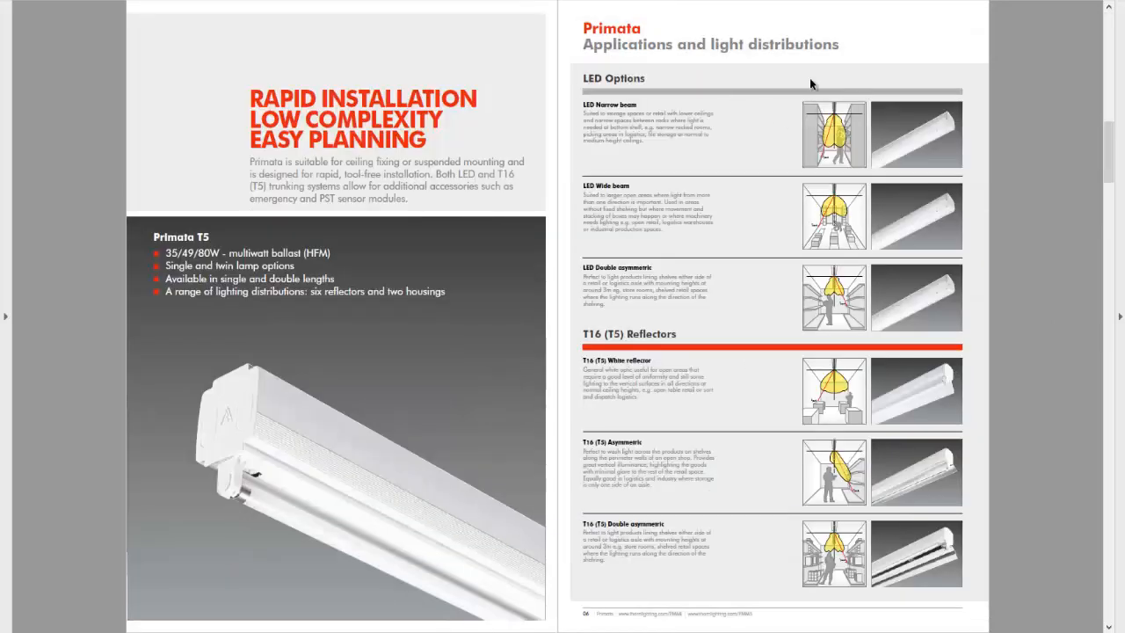
Examine the light distribution diagrams of the LED narrow beam, wide beam and double asymmetric options up close.
{"action": "scroll", "coordinate": [810, 84], "scroll_direction": "up", "scroll_amount": 1, "text": "ctrl"}
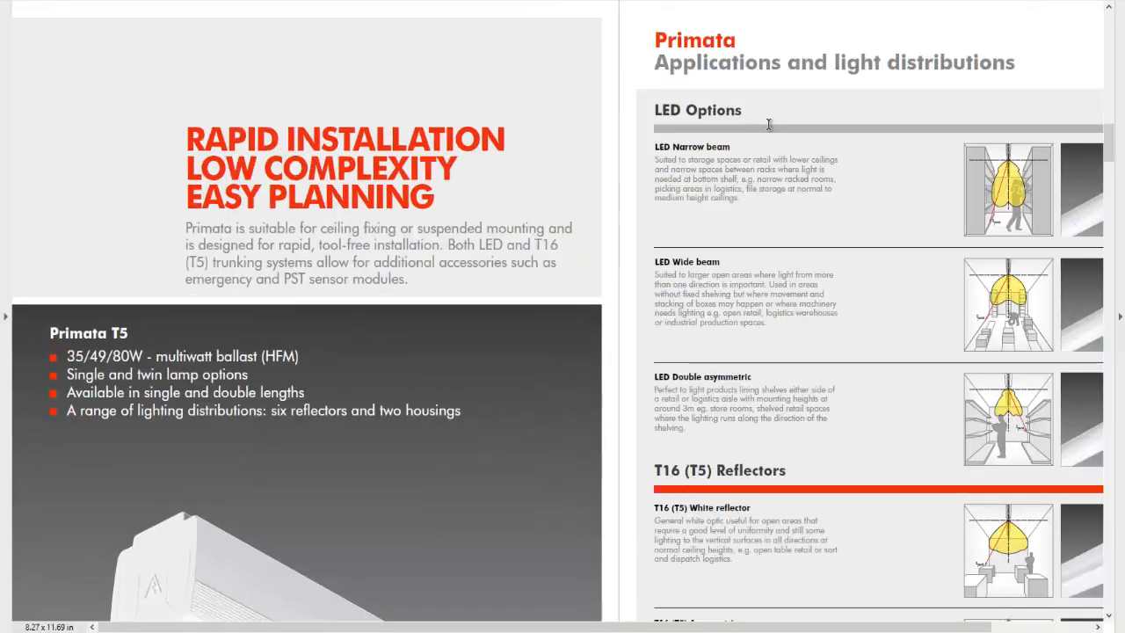
{"action": "scroll", "coordinate": [769, 125], "scroll_direction": "down", "scroll_amount": 3}
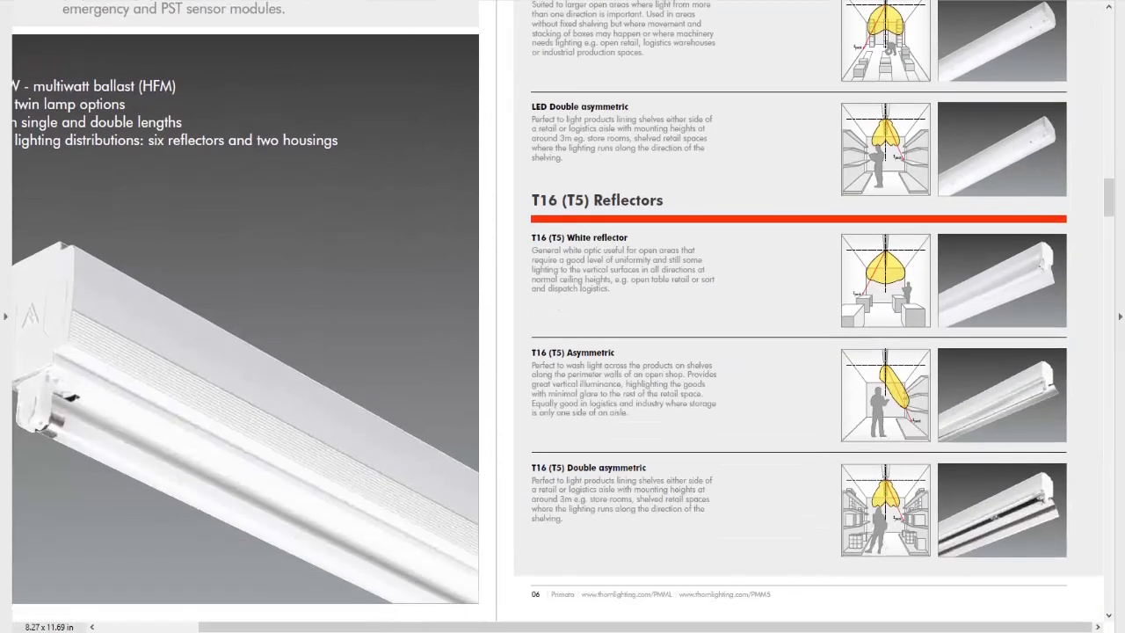
{"action": "scroll", "coordinate": [877, 73], "scroll_direction": "up", "scroll_amount": 1, "text": "ctrl"}
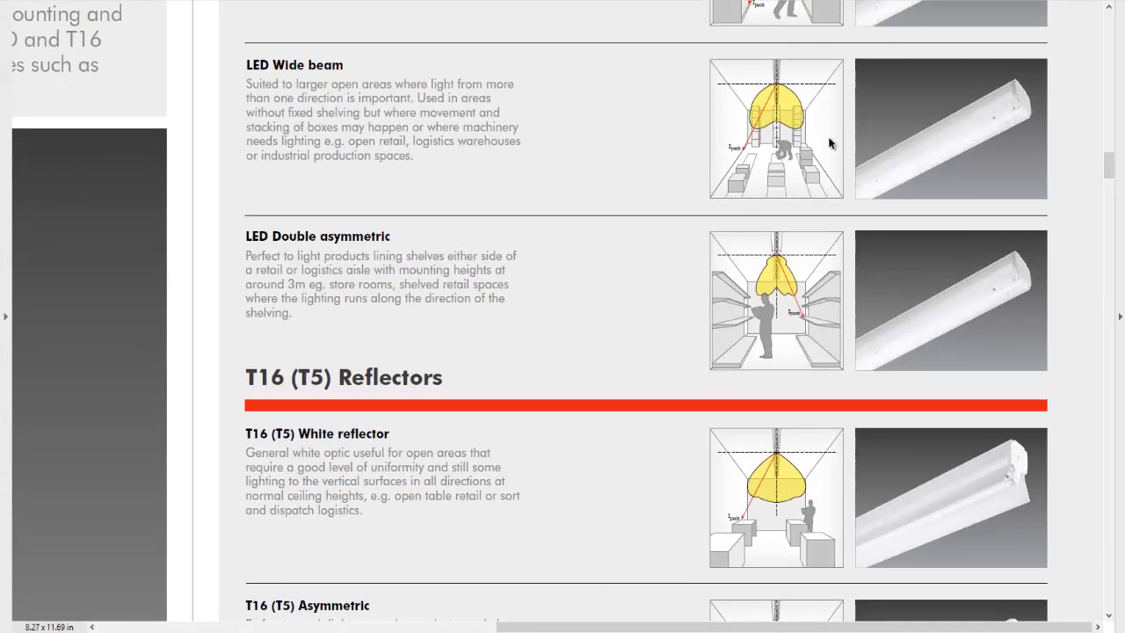
{"action": "scroll", "coordinate": [830, 143], "scroll_direction": "up", "scroll_amount": 3}
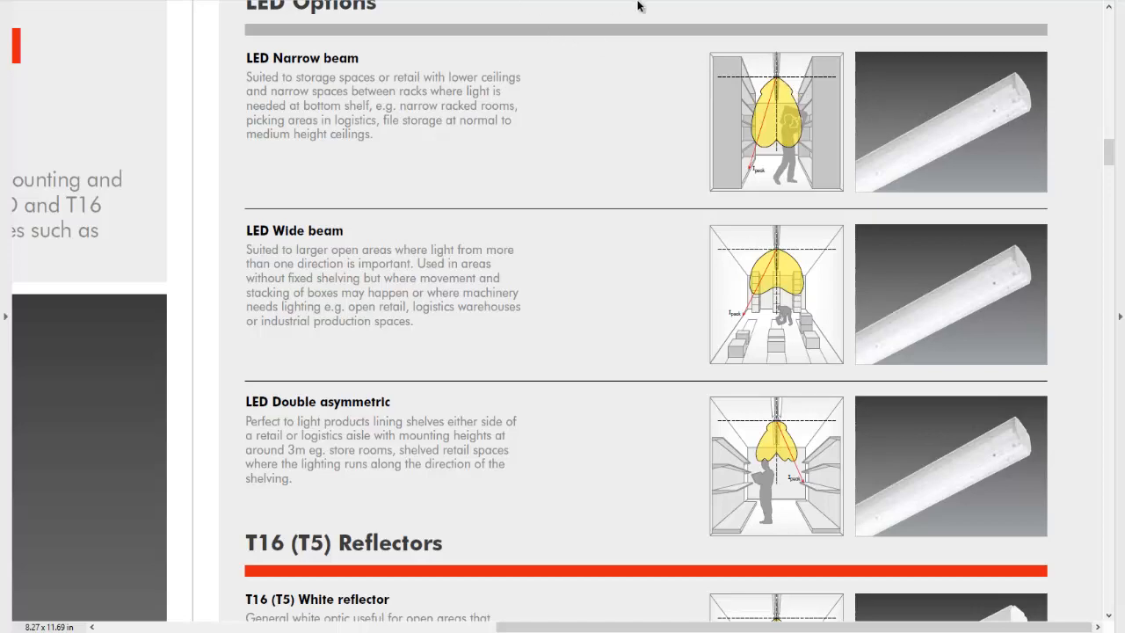
{"action": "key", "text": "ctrl+plus"}
{"action": "scroll", "coordinate": [822, 119], "scroll_direction": "right", "scroll_amount": 5}
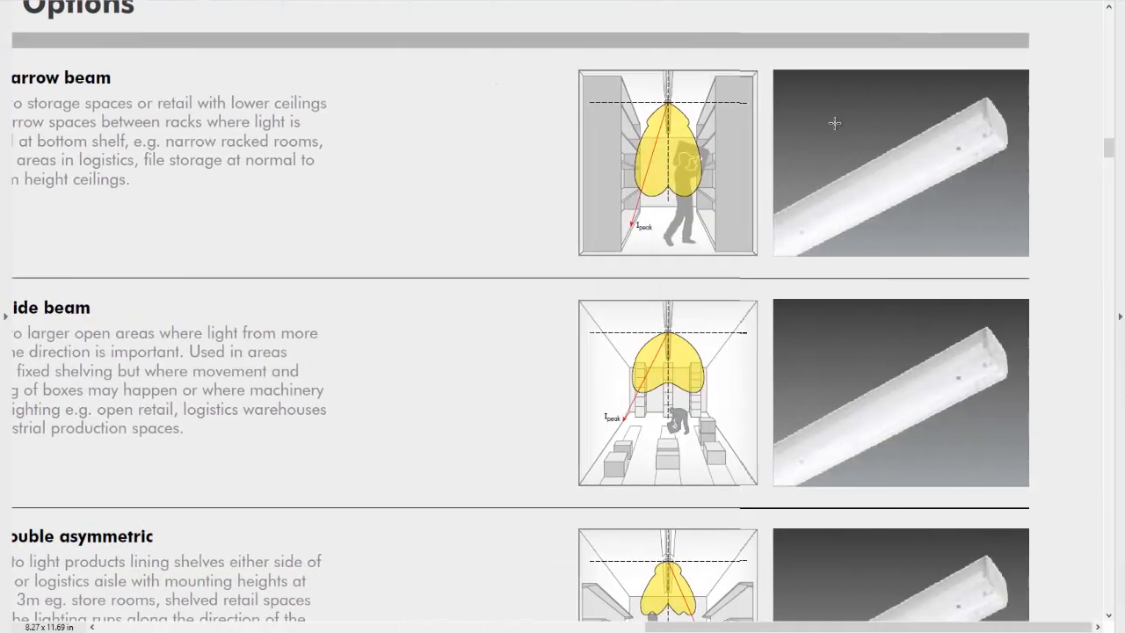
{"action": "middle_click", "coordinate": [683, 177]}
{"action": "middle_click_drag", "start_coordinate": [683, 177], "coordinate": [694, 183]}
{"action": "middle_click_drag", "start_coordinate": [763, 211], "coordinate": [729, 214]}
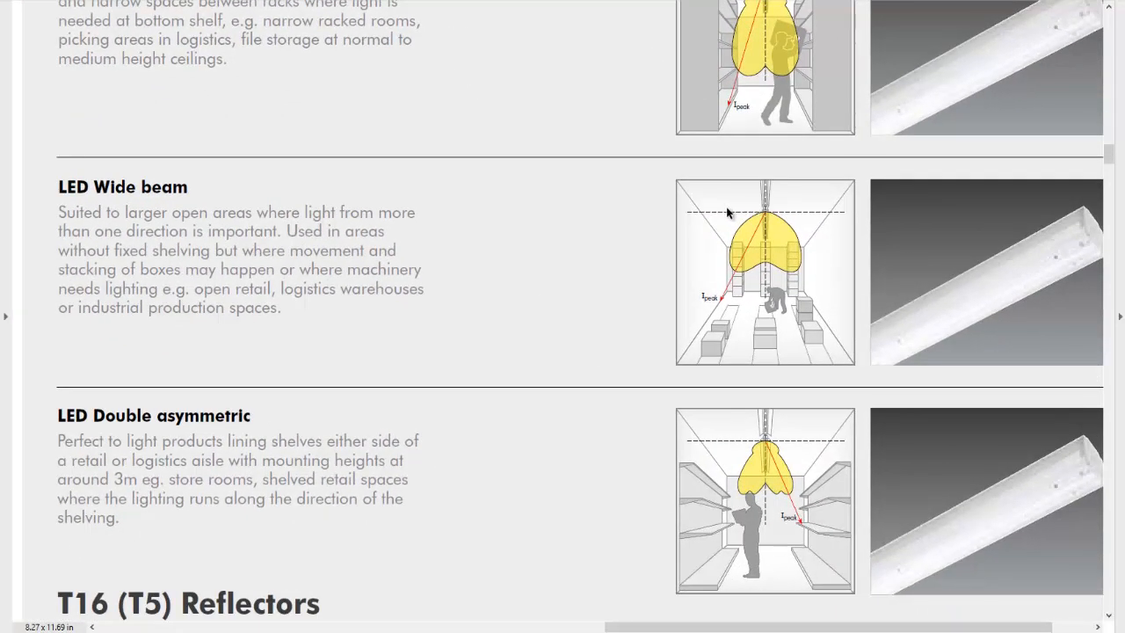
Compare the T16 (T5) white, asymmetric and double asymmetric reflector distributions with the LED options.
{"action": "scroll", "coordinate": [741, 409], "scroll_direction": "down", "scroll_amount": 3}
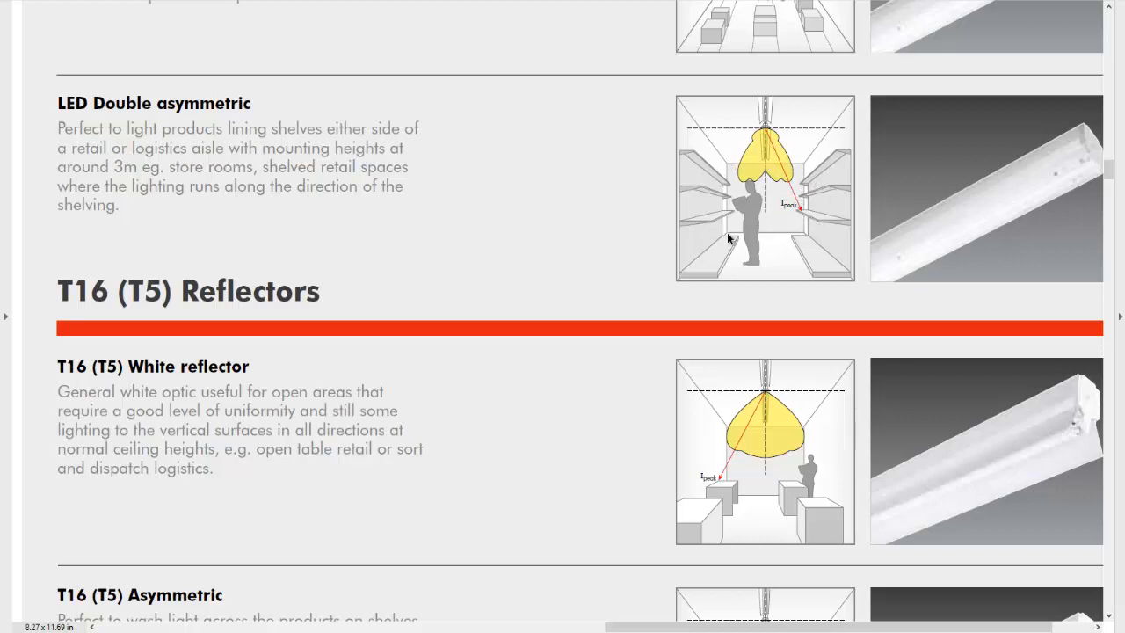
{"action": "scroll", "coordinate": [764, 227], "scroll_direction": "up", "scroll_amount": 3}
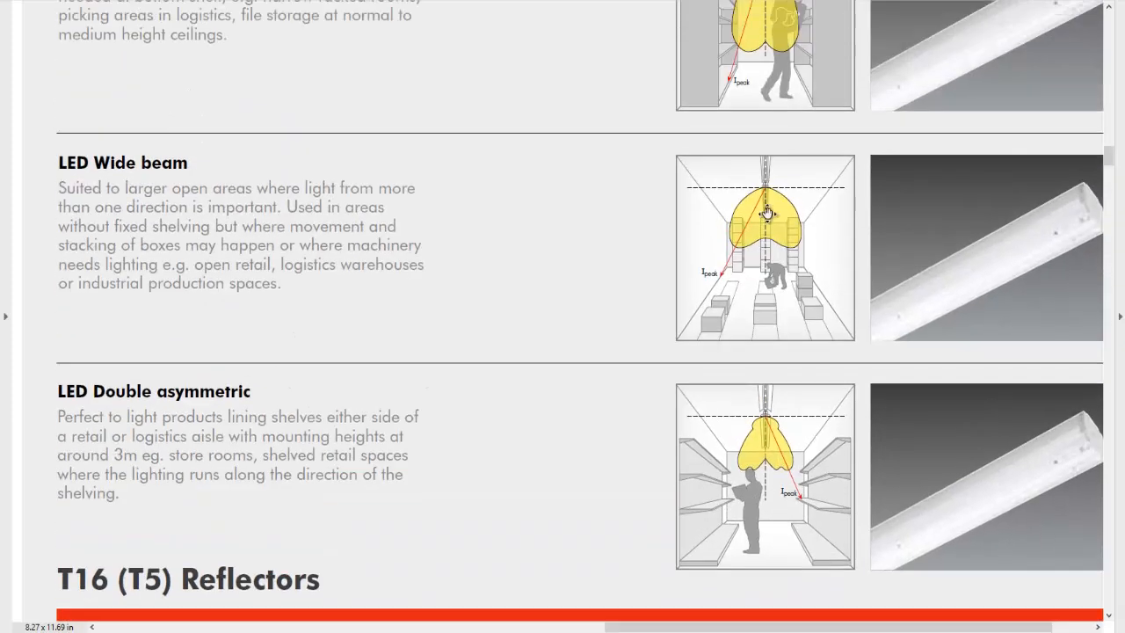
{"action": "scroll", "coordinate": [767, 235], "scroll_direction": "down", "scroll_amount": 5}
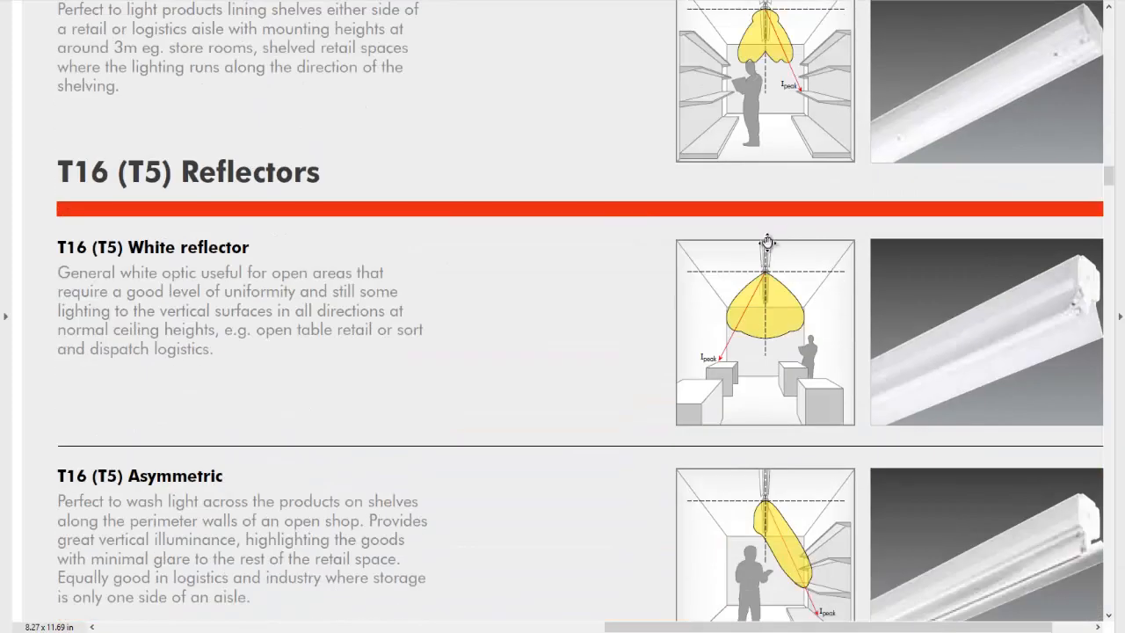
{"action": "scroll", "coordinate": [767, 254], "scroll_direction": "down", "scroll_amount": 3}
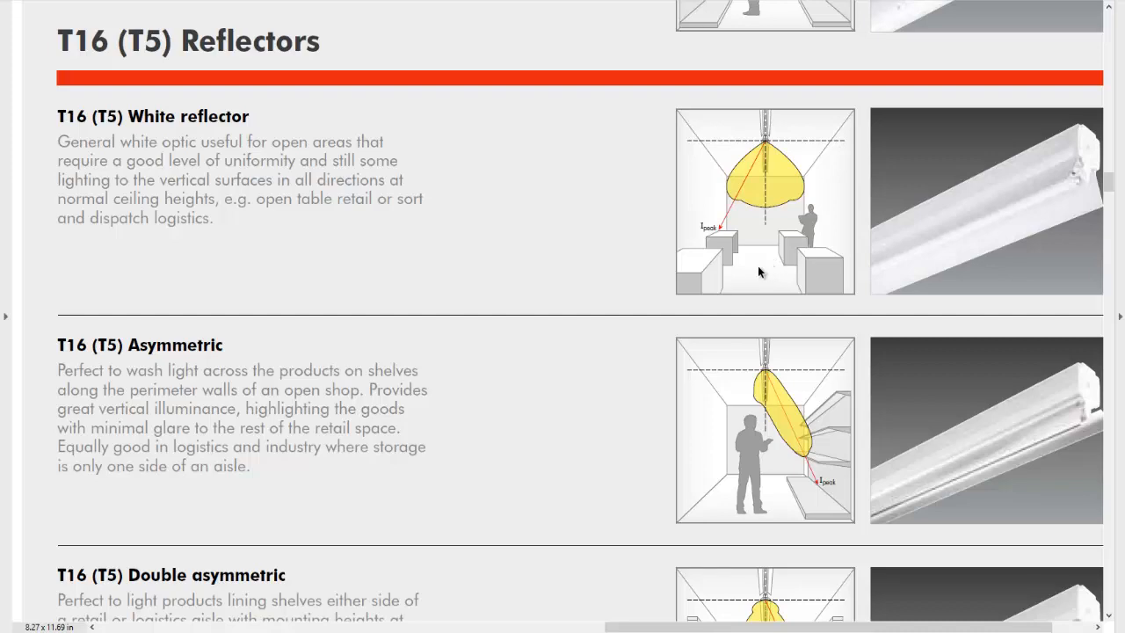
{"action": "middle_click", "coordinate": [752, 259]}
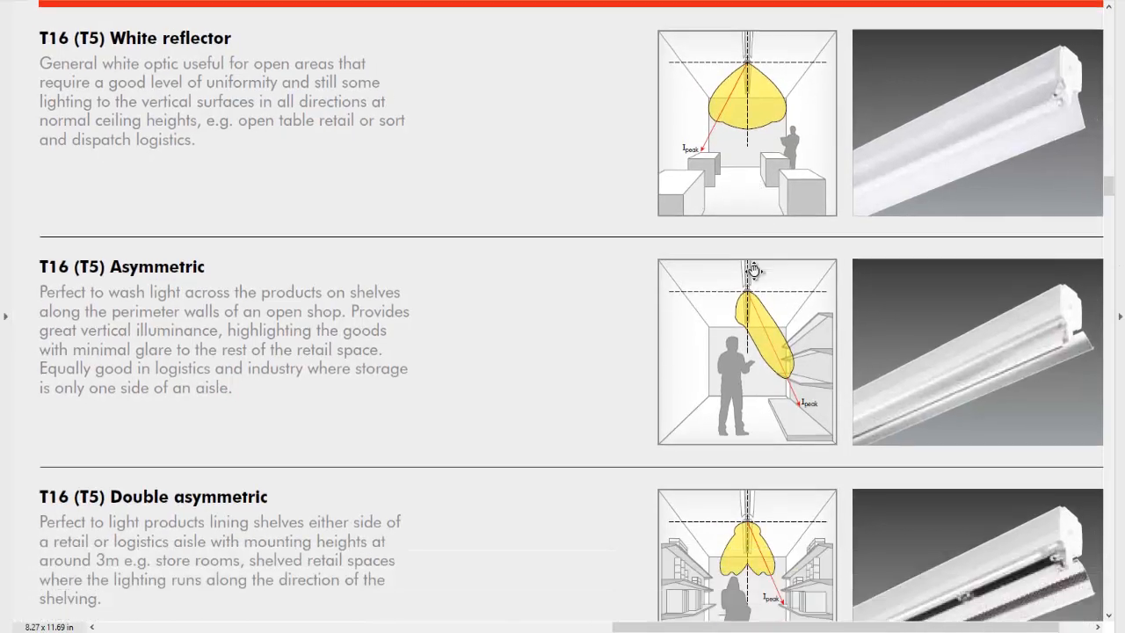
{"action": "middle_click_drag", "start_coordinate": [754, 271], "coordinate": [754, 329]}
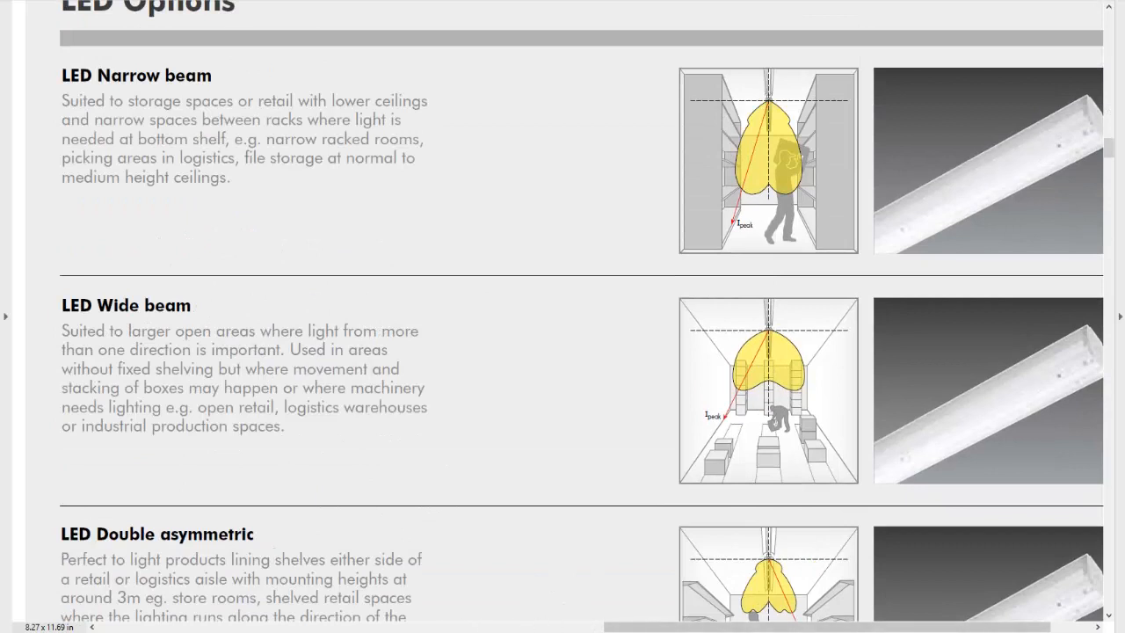
Switch back to DIALux evo, dismiss the save reminder and view the calculation surfaces in the rack aisle in 3D.
{"action": "left_click", "coordinate": [408, 632]}
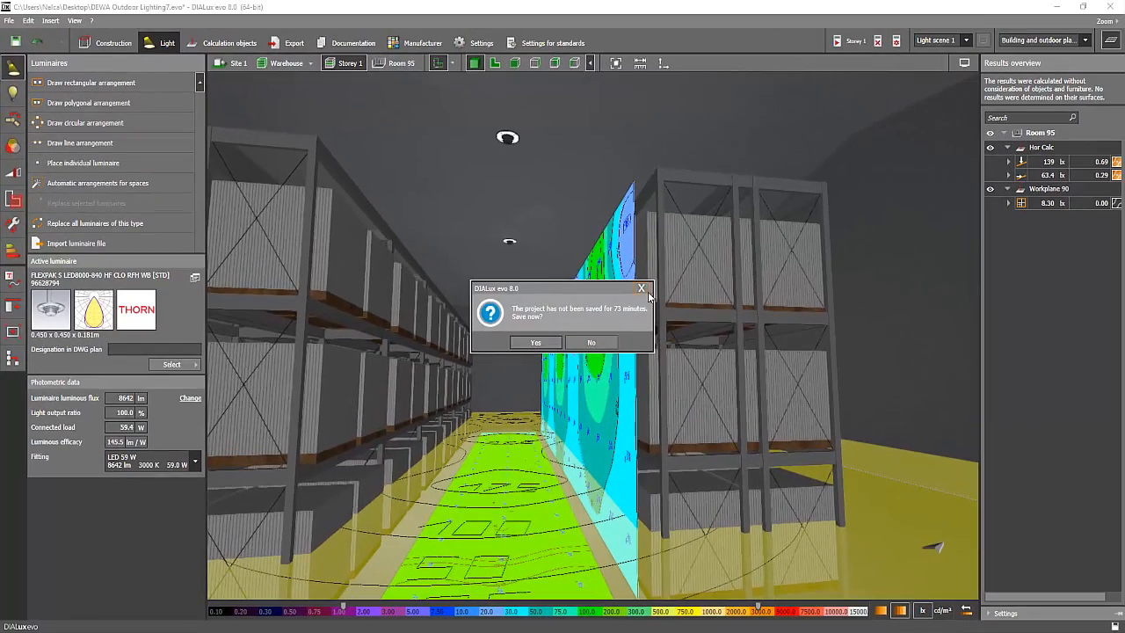
{"action": "left_click", "coordinate": [643, 289]}
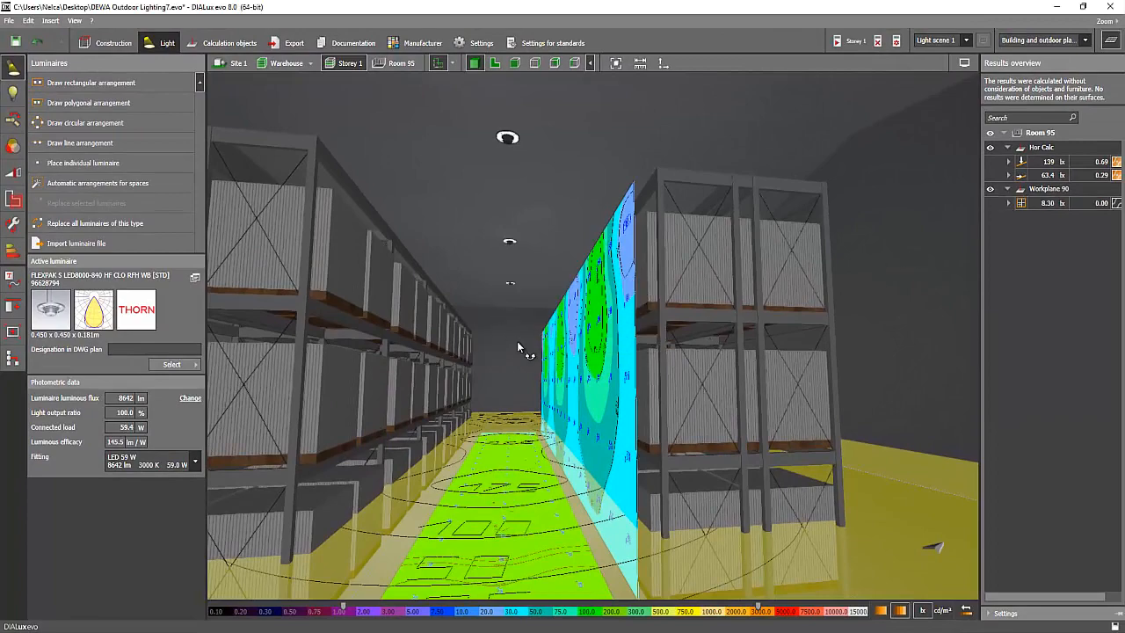
{"action": "right_click_drag", "start_coordinate": [517, 342], "coordinate": [557, 346]}
{"action": "middle_click_drag", "start_coordinate": [557, 346], "coordinate": [554, 242]}
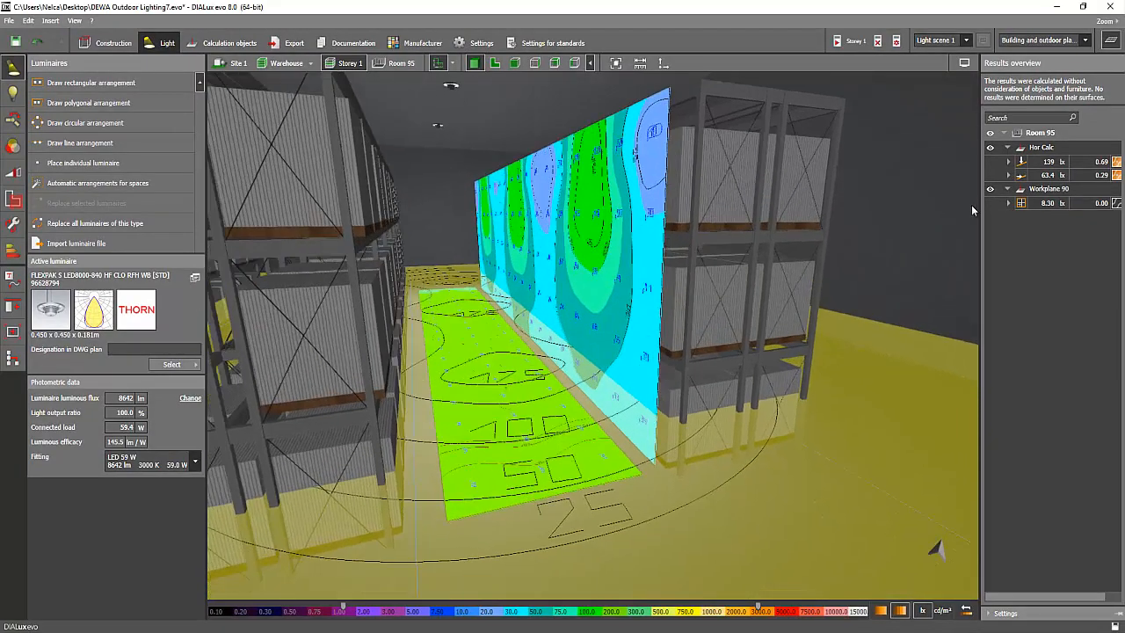
Highlight the Hor Calc result on the aisle floor and the one on the vertical rack face to inspect each illuminance.
{"action": "left_click", "coordinate": [1037, 162]}
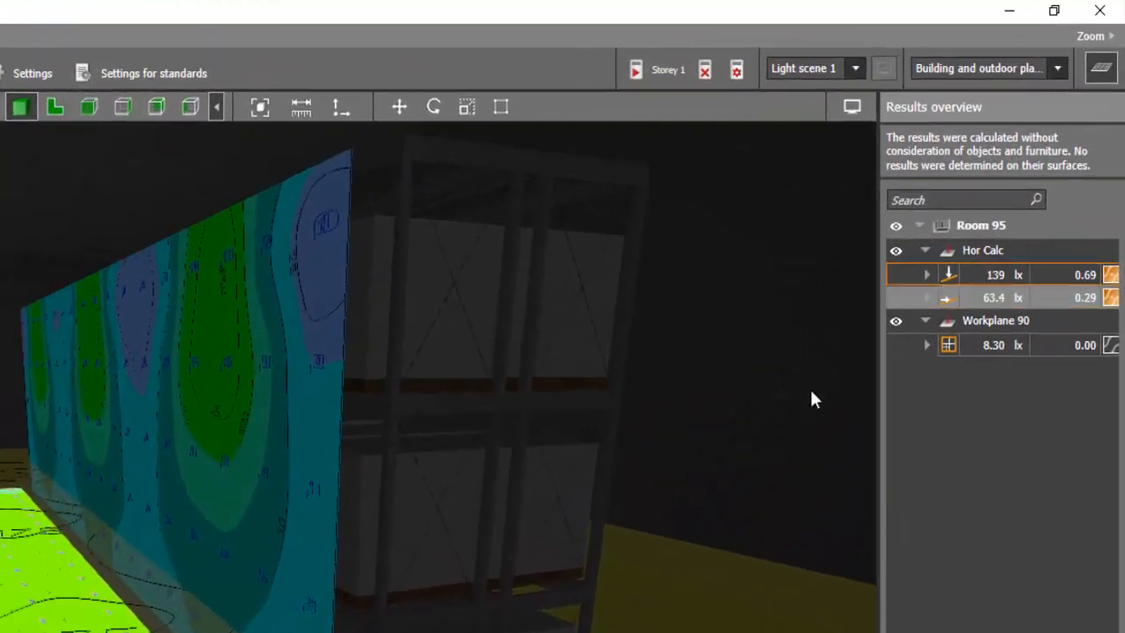
{"action": "right_click_drag", "start_coordinate": [369, 626], "coordinate": [286, 572]}
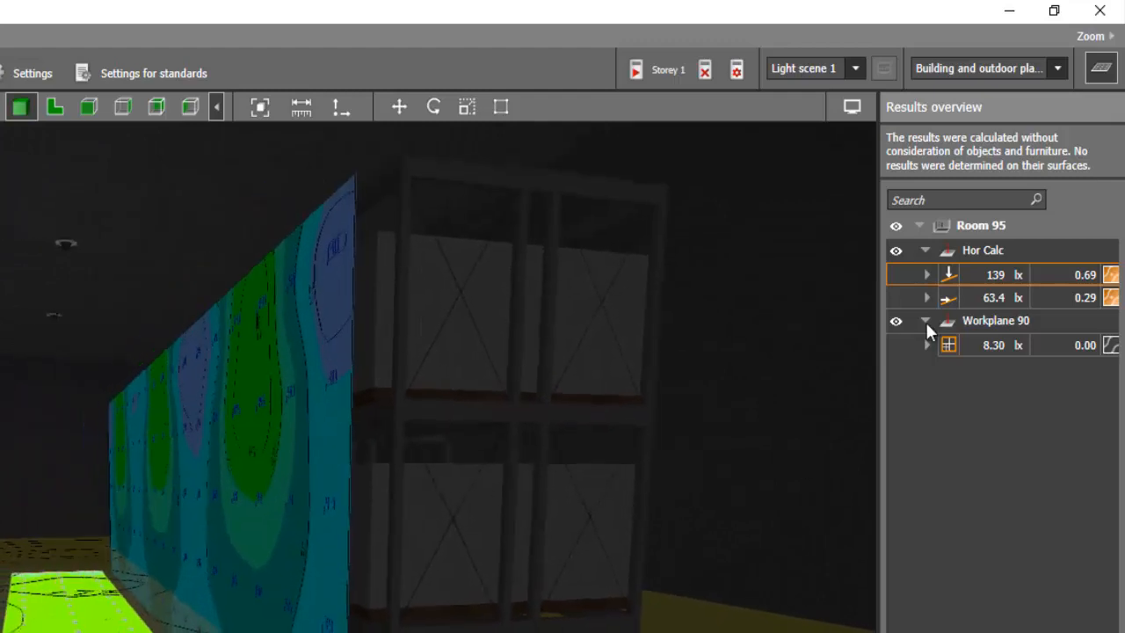
{"action": "left_click", "coordinate": [981, 297]}
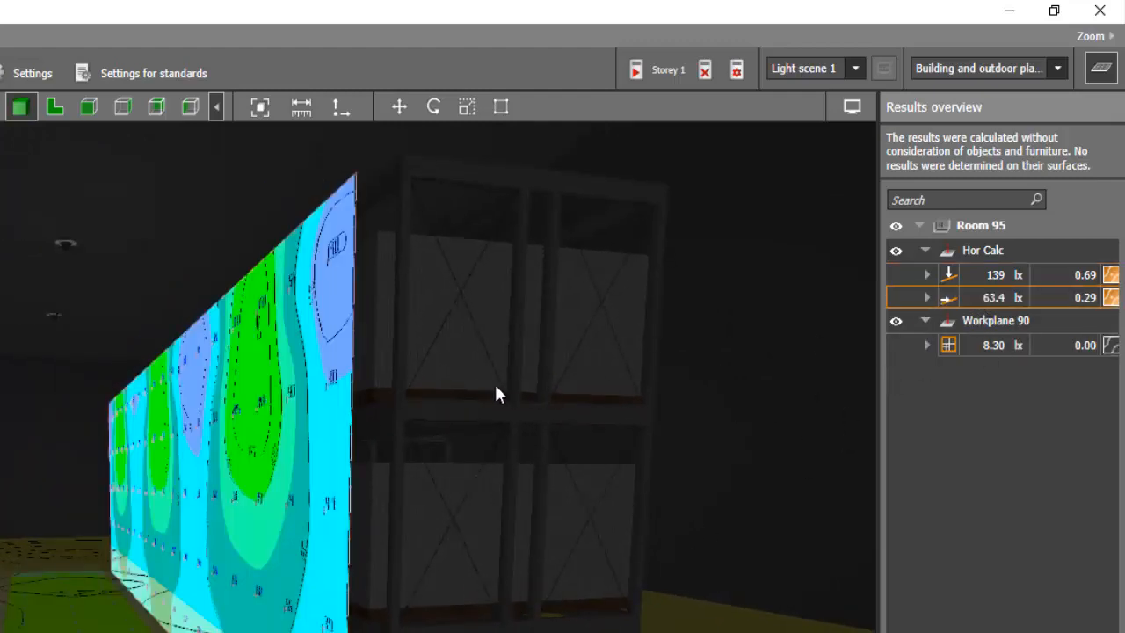
{"action": "right_click_drag", "start_coordinate": [284, 384], "coordinate": [269, 433]}
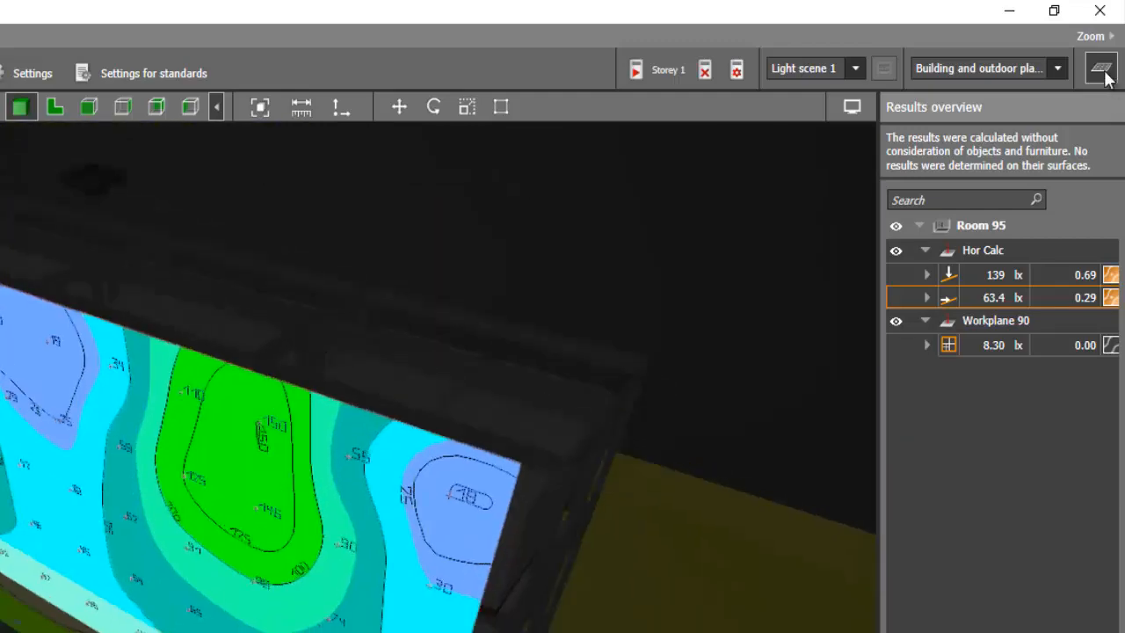
Hide the calculation results and inspect the rendered lighting of the rack aisle in 3D.
{"action": "left_click", "coordinate": [1104, 71]}
{"action": "left_click", "coordinate": [864, 401]}
{"action": "right_click_drag", "start_coordinate": [748, 584], "coordinate": [593, 361]}
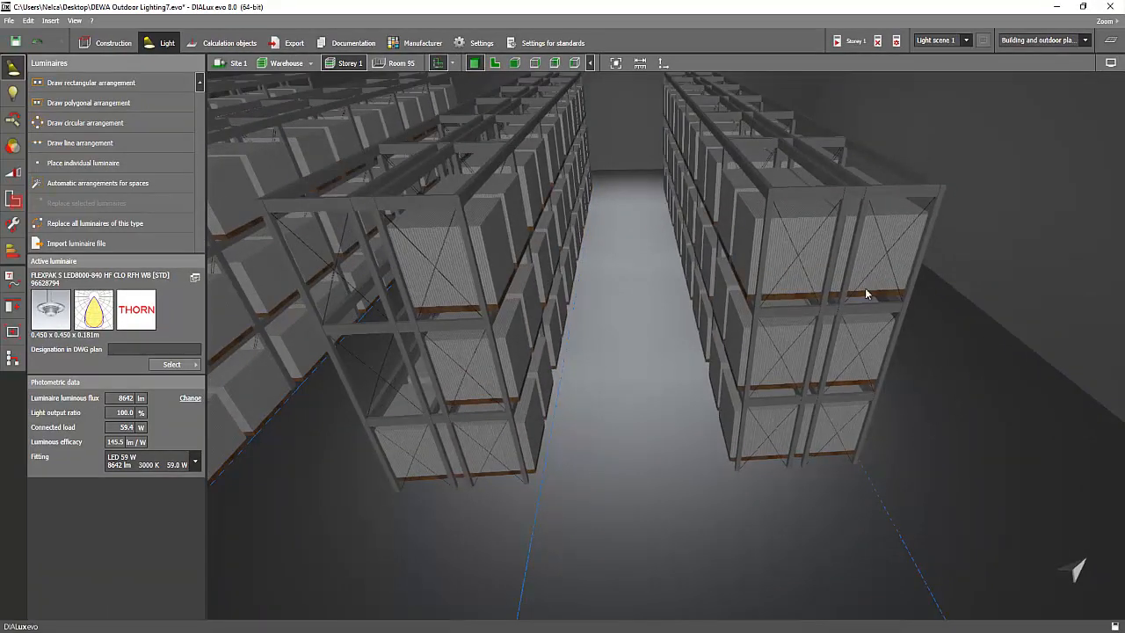
{"action": "right_click_drag", "start_coordinate": [867, 293], "coordinate": [965, 242]}
Display the false colours on the room surfaces, inspect the aisle and switch the false-colour display off again.
{"action": "left_click", "coordinate": [1111, 63]}
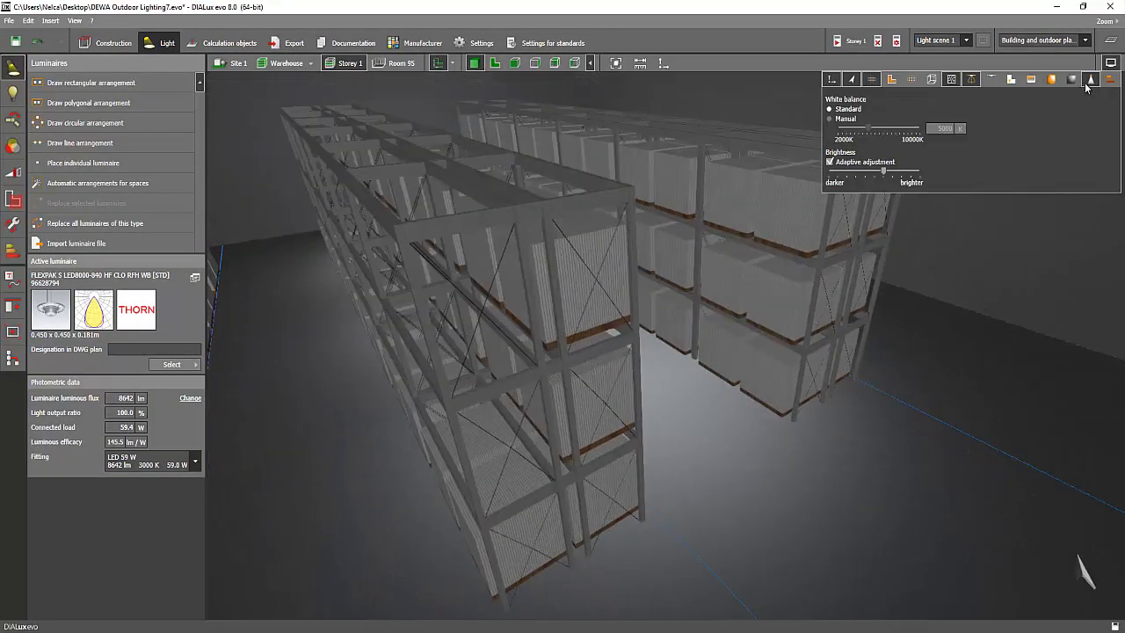
{"action": "left_click", "coordinate": [1053, 79]}
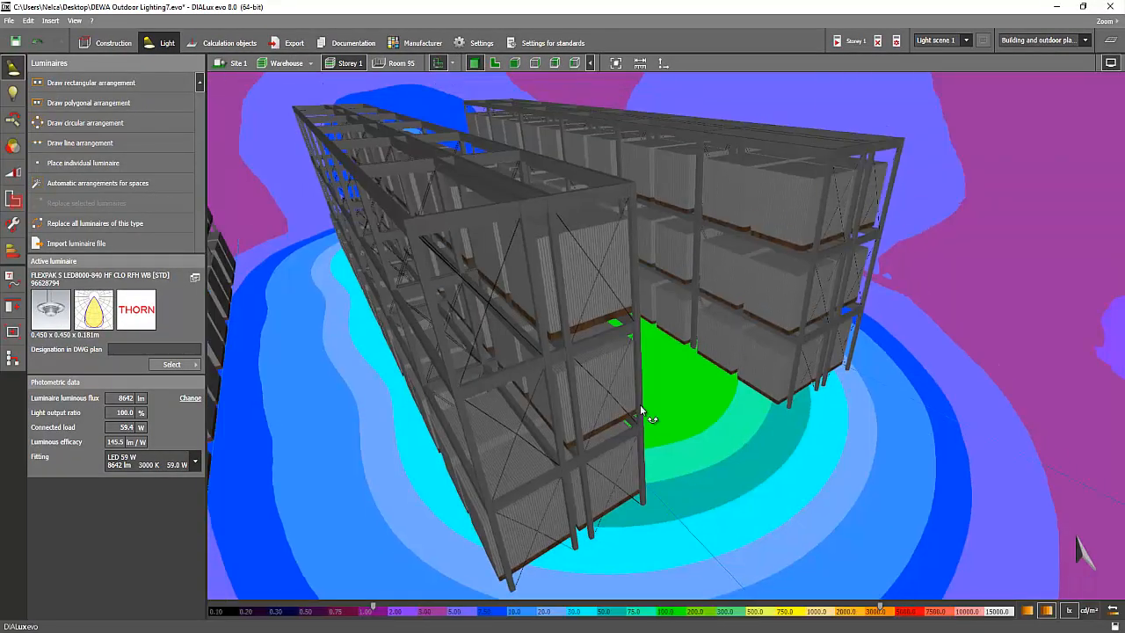
{"action": "right_click_drag", "start_coordinate": [640, 408], "coordinate": [661, 365]}
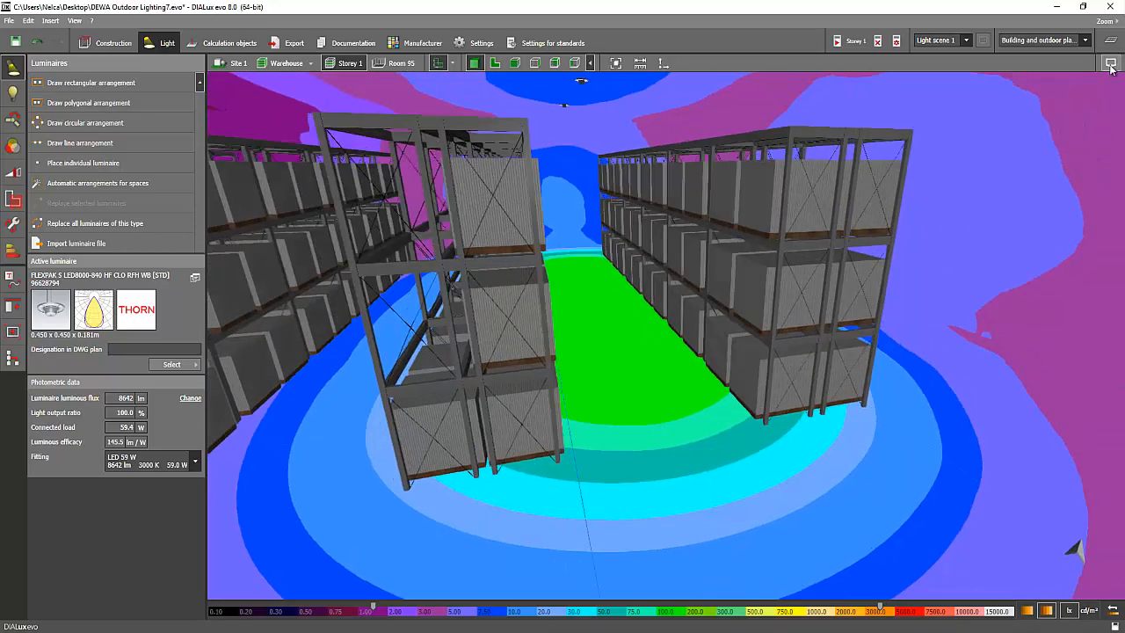
{"action": "left_click", "coordinate": [1111, 63]}
{"action": "left_click", "coordinate": [1055, 79]}
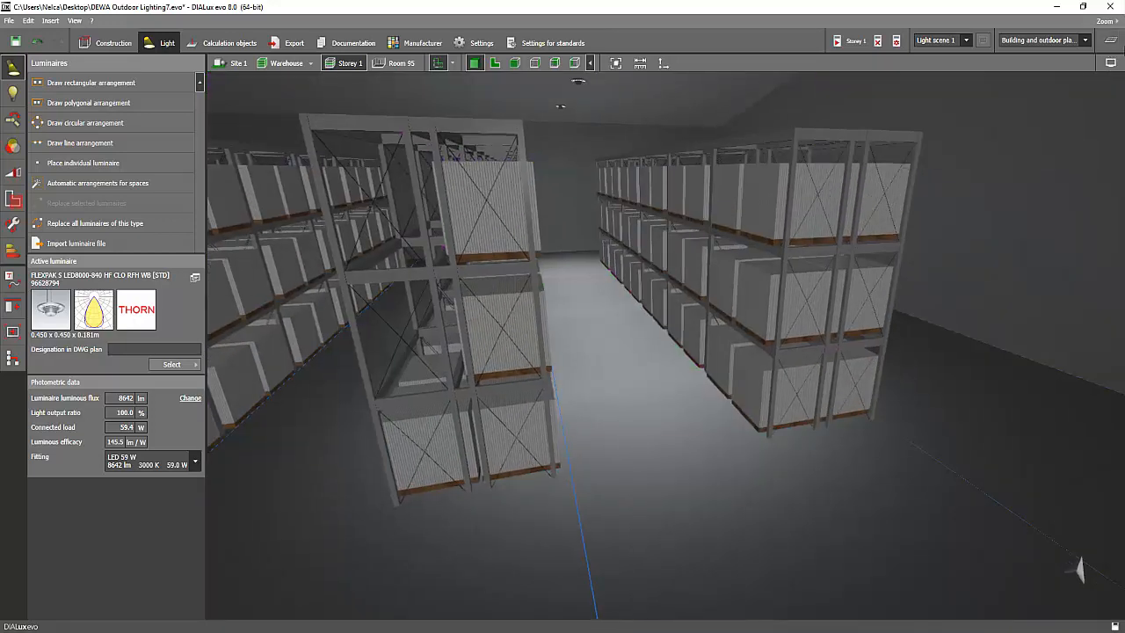
Show the calculation results again and examine the illuminance values on the vertical rack face between the luminaires.
{"action": "left_click", "coordinate": [1112, 40]}
{"action": "right_click_drag", "start_coordinate": [597, 223], "coordinate": [648, 408]}
{"action": "scroll", "coordinate": [550, 360], "scroll_direction": "up", "scroll_amount": 2}
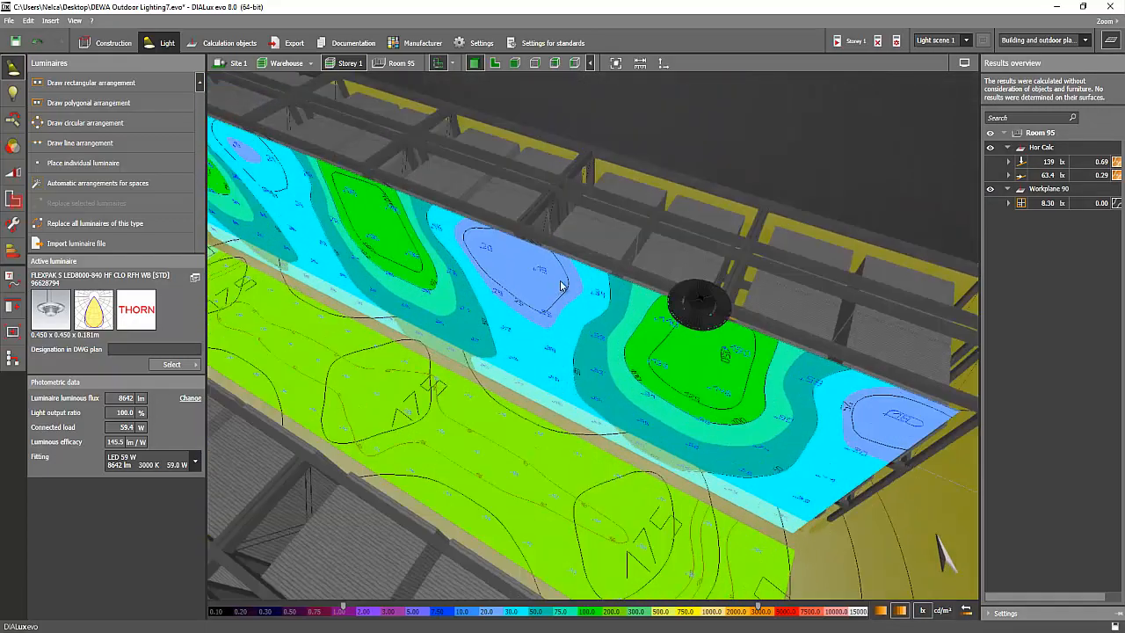
{"action": "right_click_drag", "start_coordinate": [498, 434], "coordinate": [671, 407]}
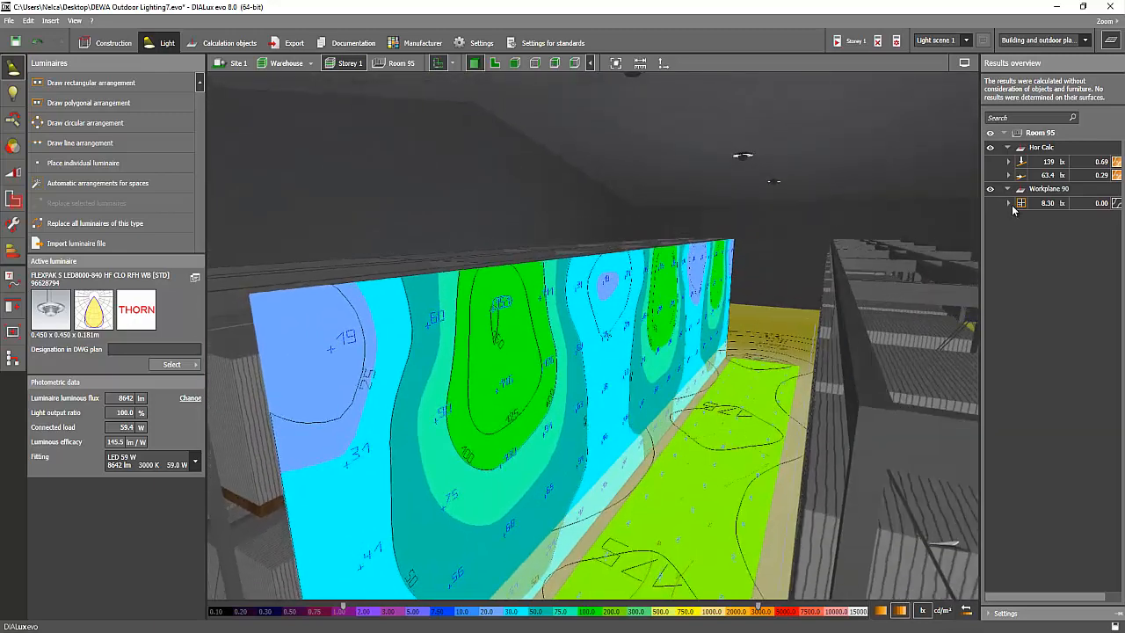
{"action": "right_click_drag", "start_coordinate": [757, 301], "coordinate": [576, 387]}
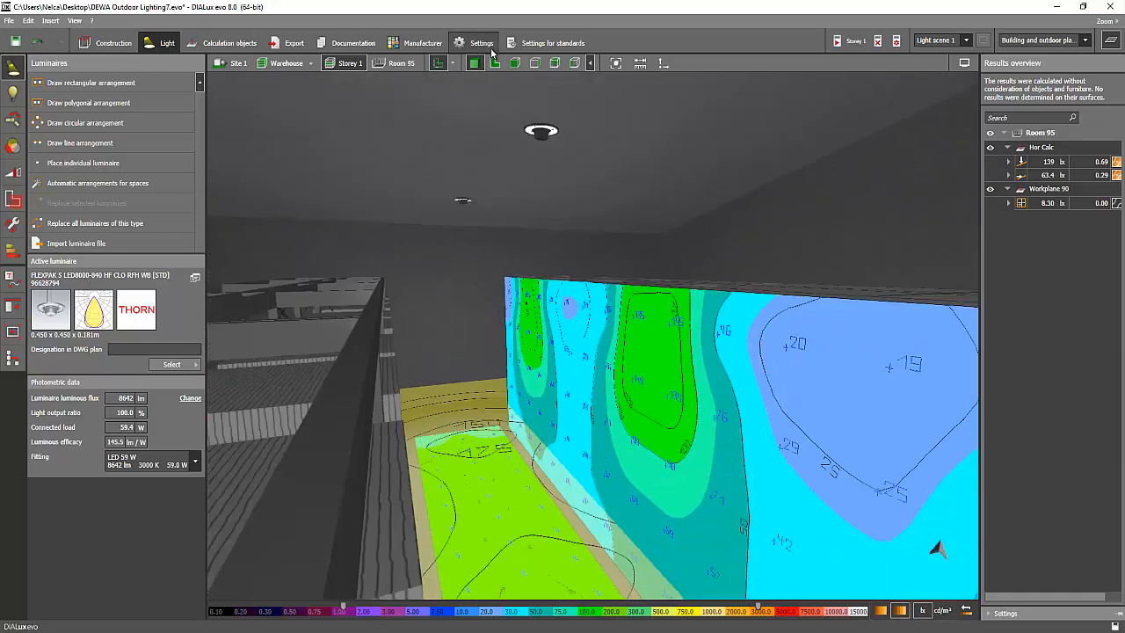
View the aisle's isolines and luminaires up close in the floor plan.
{"action": "left_click", "coordinate": [494, 65]}
{"action": "scroll", "coordinate": [443, 221], "scroll_direction": "up", "scroll_amount": 4}
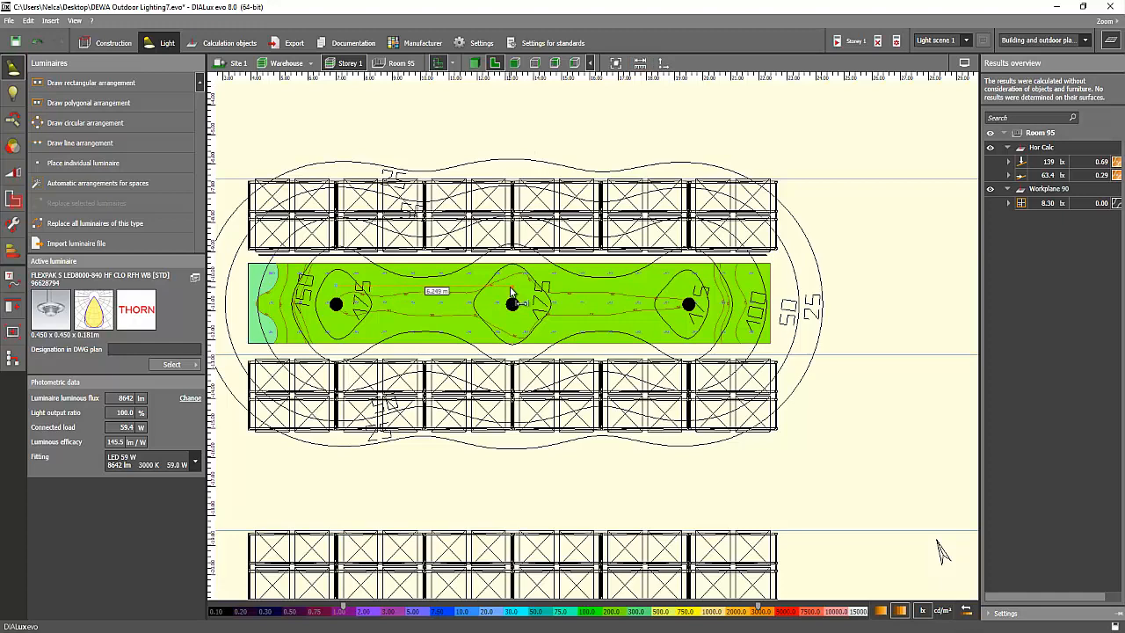
Return to the 3D view, select the middle luminaire above the aisle and hide the calculation results.
{"action": "scroll", "coordinate": [511, 292], "scroll_direction": "up", "scroll_amount": 1}
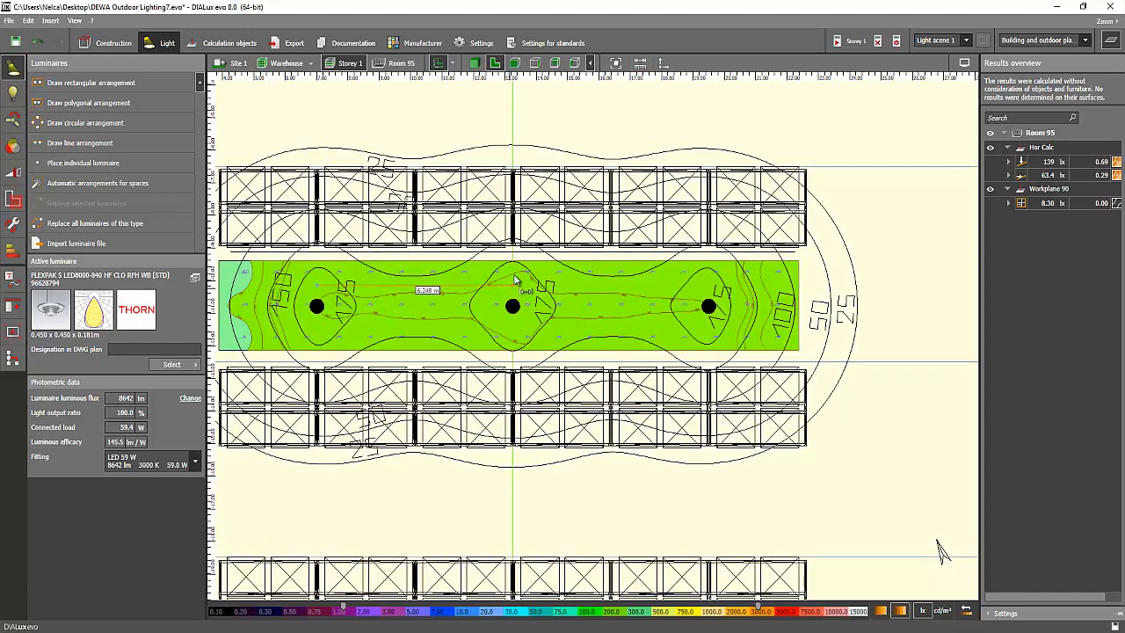
{"action": "left_click", "coordinate": [475, 63]}
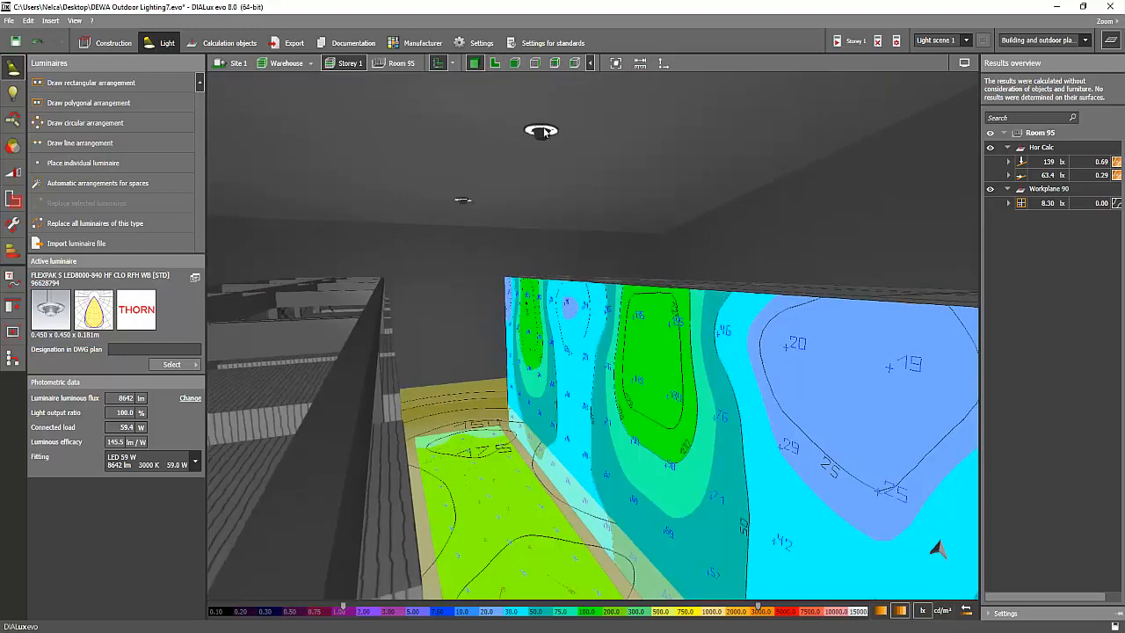
{"action": "left_click", "coordinate": [543, 136]}
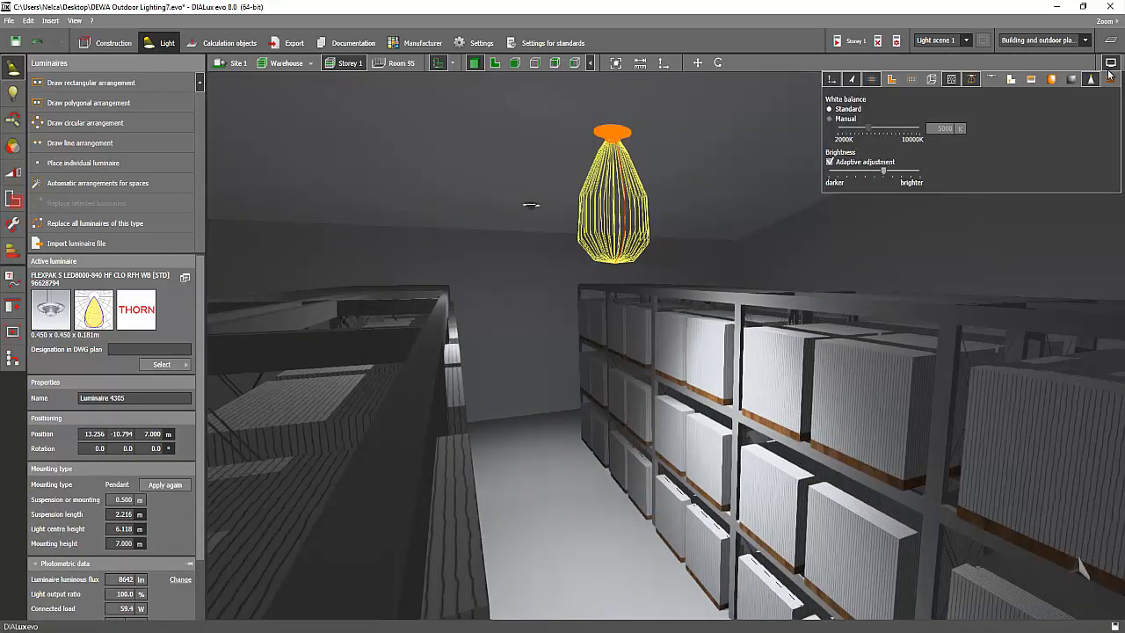
Examine from the aisle entrance how the selected middle luminaire lights the racks and the floor.
{"action": "middle_click_drag", "start_coordinate": [492, 340], "coordinate": [582, 425]}
{"action": "right_click_drag", "start_coordinate": [560, 434], "coordinate": [602, 477]}
{"action": "scroll", "coordinate": [540, 411], "scroll_direction": "down", "scroll_amount": 2}
{"action": "scroll", "coordinate": [602, 477], "scroll_direction": "down", "scroll_amount": 2}
{"action": "middle_click_drag", "start_coordinate": [602, 476], "coordinate": [714, 431]}
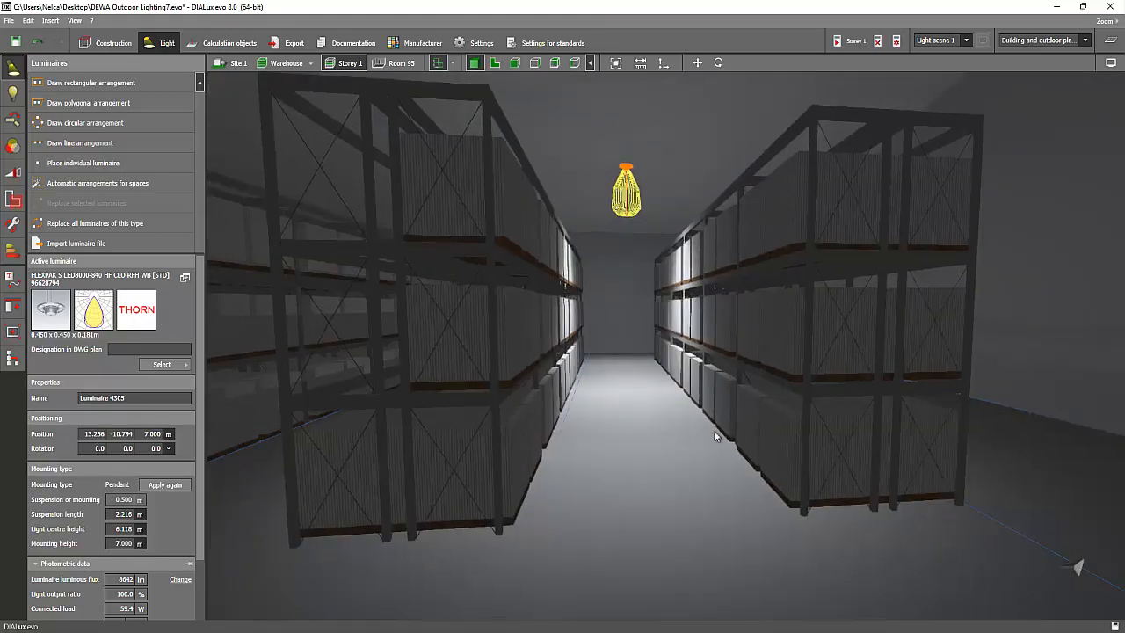
{"action": "right_click_drag", "start_coordinate": [698, 432], "coordinate": [692, 426]}
{"action": "middle_click_drag", "start_coordinate": [692, 426], "coordinate": [726, 427]}
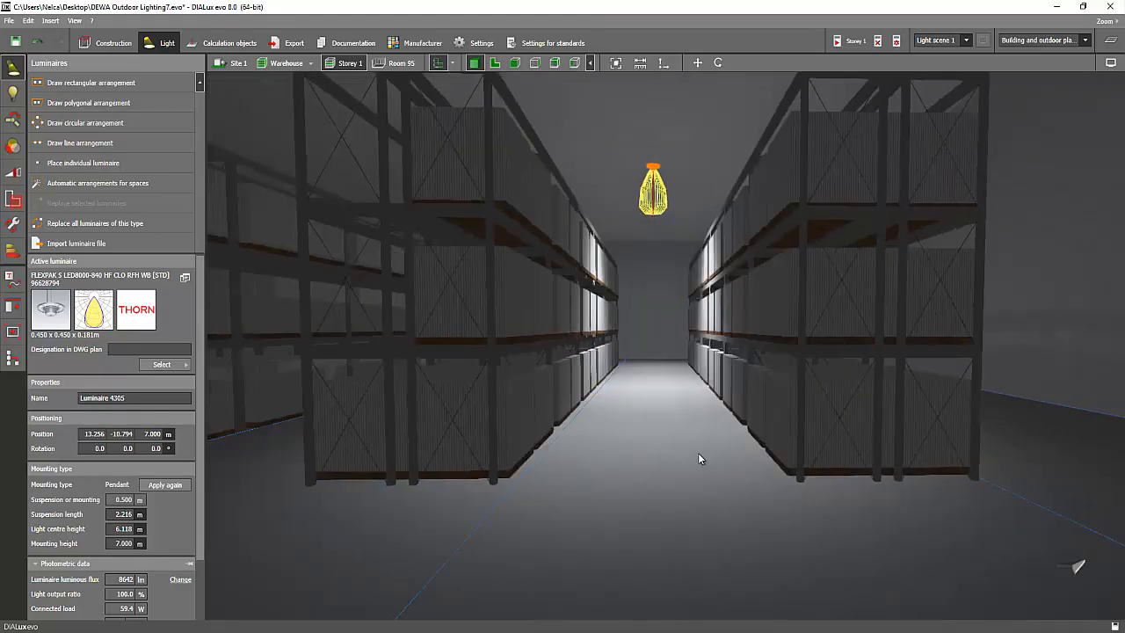
Select the luminaire nearest the aisle entrance instead and examine its light on the racks from inside the aisle and from above.
{"action": "left_click", "coordinate": [641, 428]}
{"action": "scroll", "coordinate": [683, 413], "scroll_direction": "down", "scroll_amount": 2}
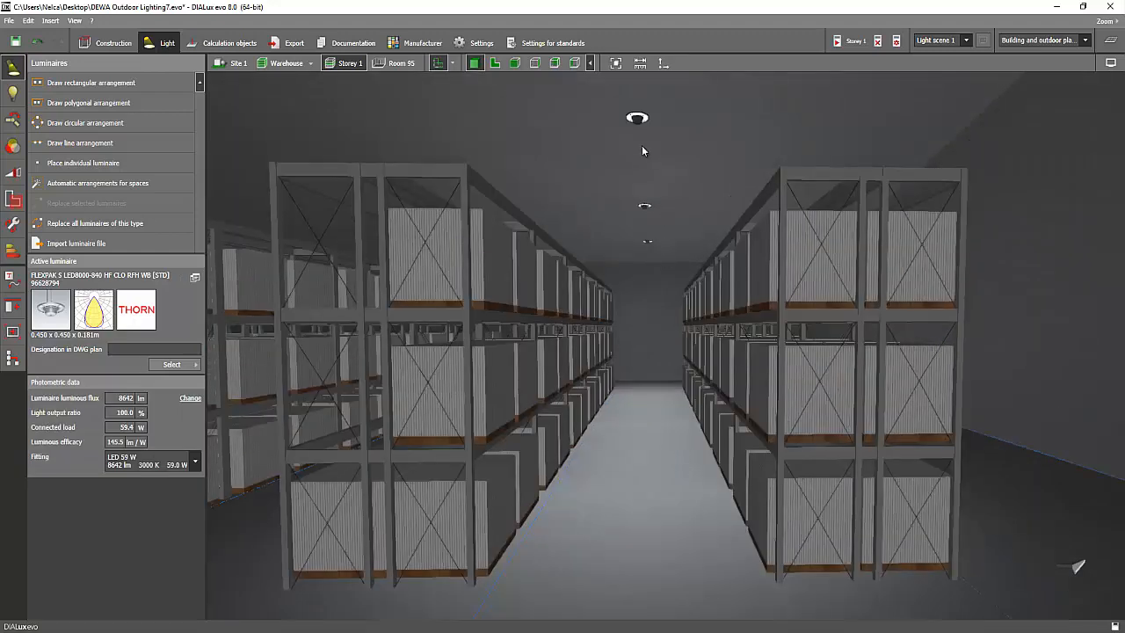
{"action": "left_click", "coordinate": [633, 123]}
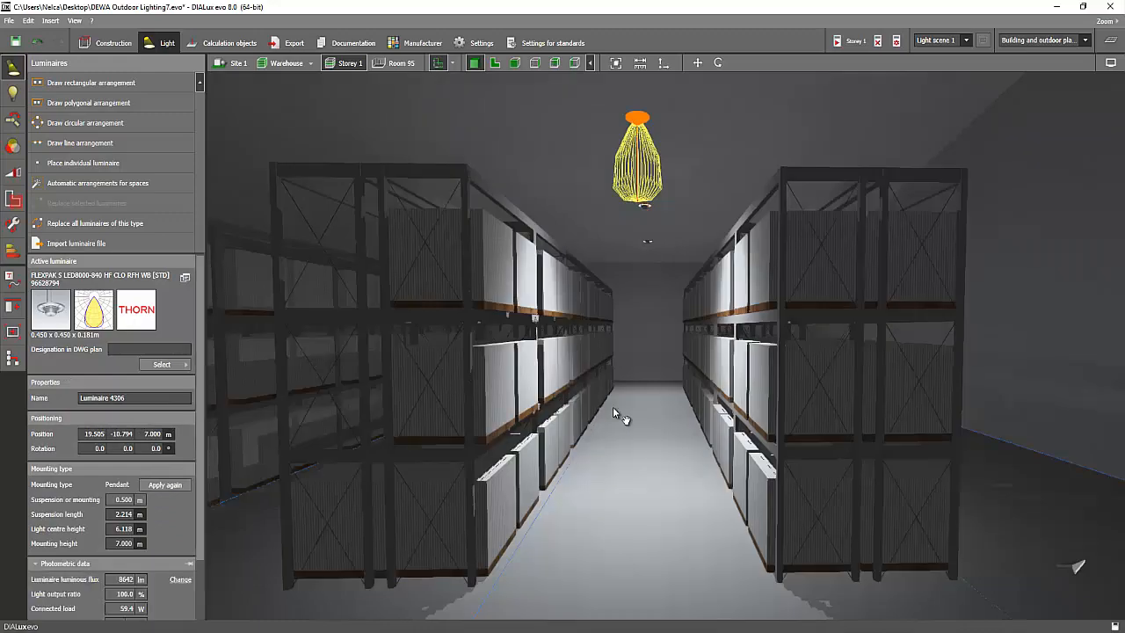
{"action": "right_click_drag", "start_coordinate": [620, 413], "coordinate": [401, 604]}
{"action": "scroll", "coordinate": [675, 368], "scroll_direction": "up", "scroll_amount": 3}
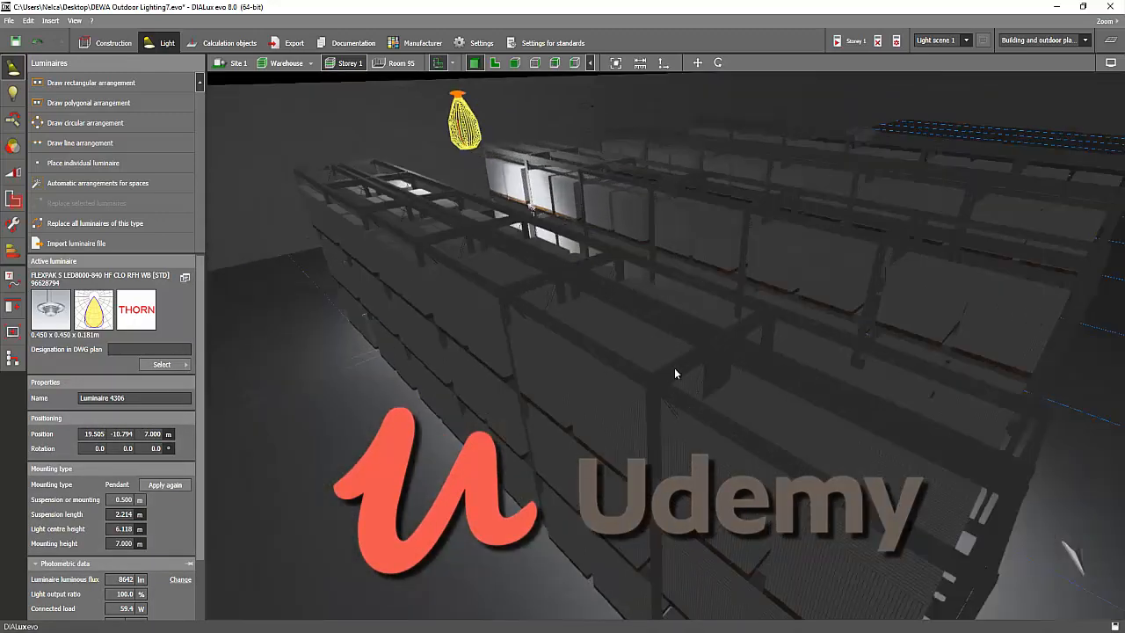
{"action": "right_click_drag", "start_coordinate": [674, 368], "coordinate": [644, 372]}
{"action": "scroll", "coordinate": [644, 372], "scroll_direction": "down", "scroll_amount": 3}
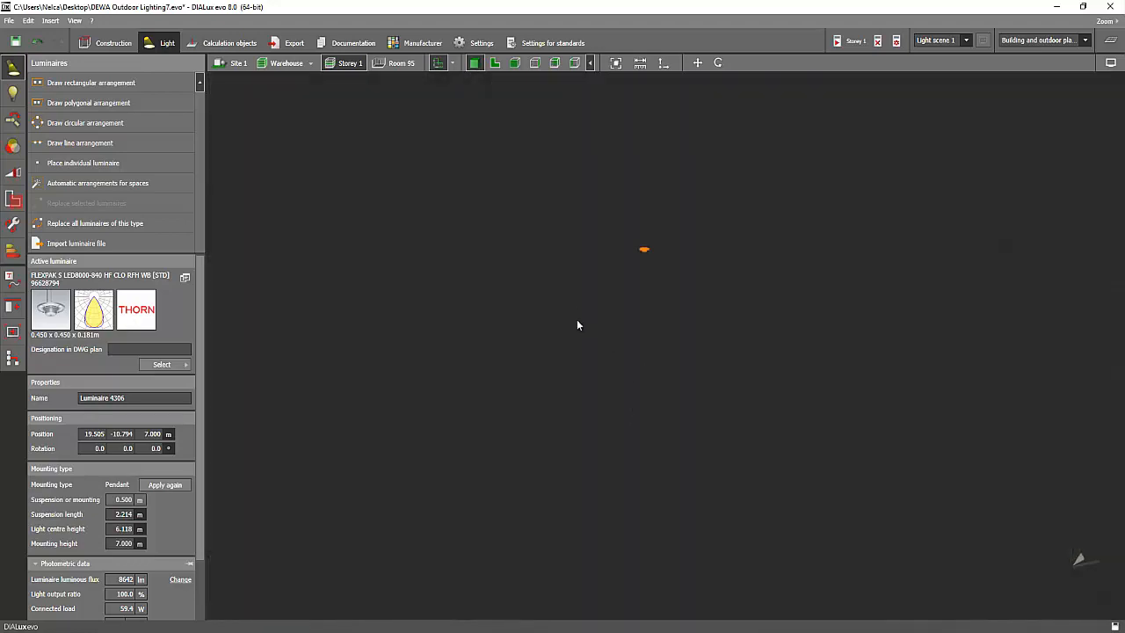
{"action": "right_click_drag", "start_coordinate": [576, 319], "coordinate": [710, 398]}
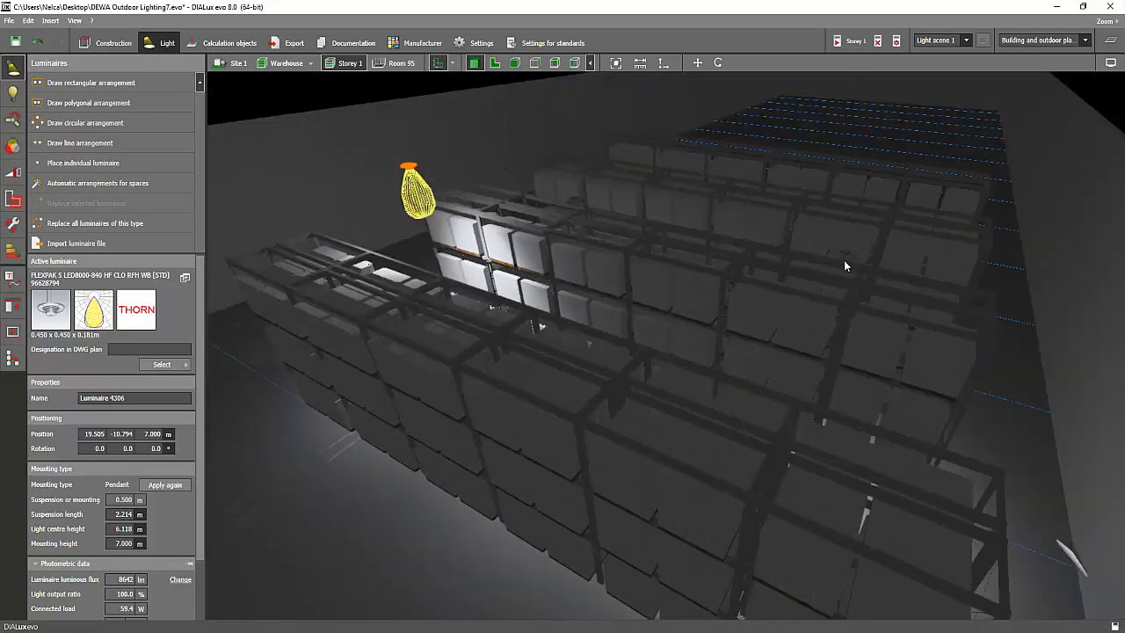
Select the luminaire at the opposite end of the aisle and examine its light on the rack faces along the aisle.
{"action": "left_click", "coordinate": [844, 260]}
{"action": "right_click_drag", "start_coordinate": [661, 352], "coordinate": [585, 317]}
{"action": "scroll", "coordinate": [638, 377], "scroll_direction": "up", "scroll_amount": 2}
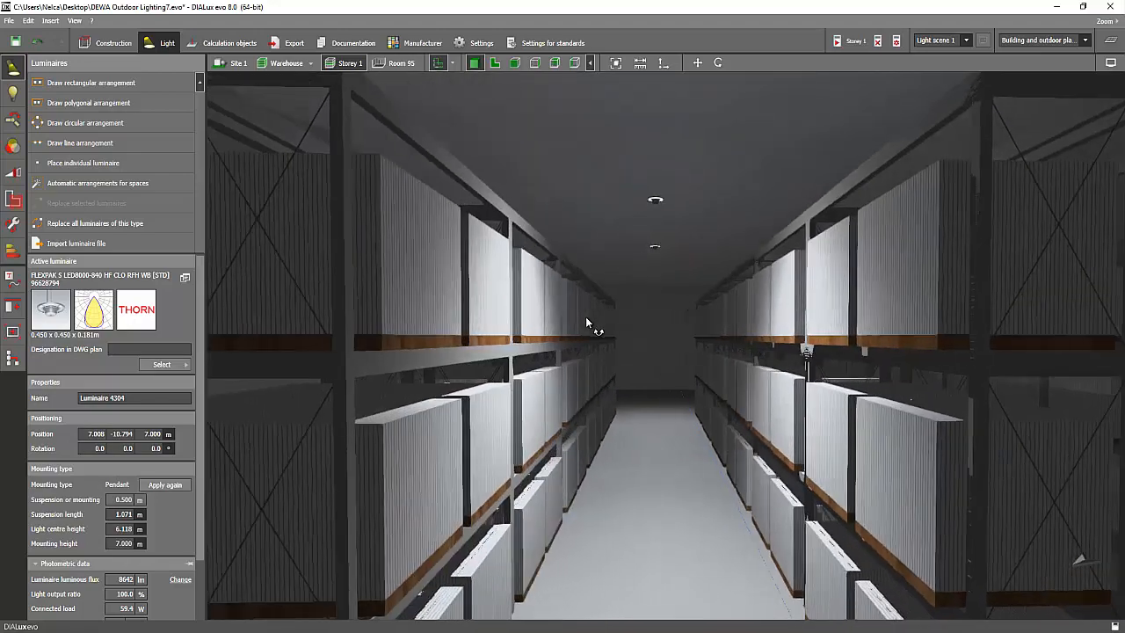
{"action": "scroll", "coordinate": [616, 324], "scroll_direction": "down", "scroll_amount": 2}
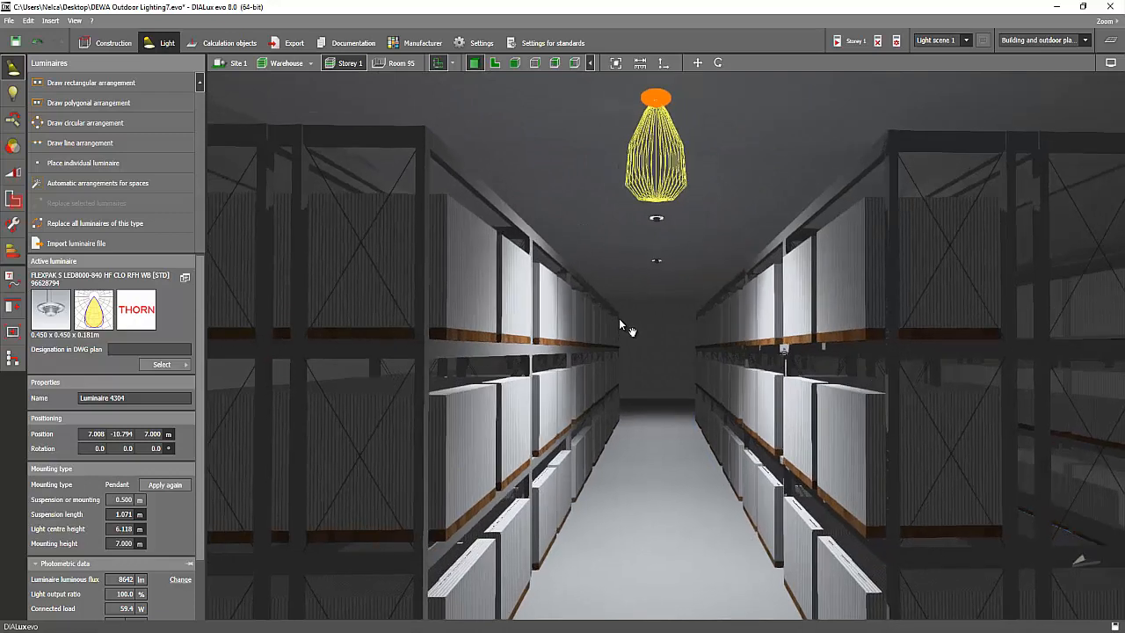
{"action": "scroll", "coordinate": [619, 320], "scroll_direction": "down", "scroll_amount": 1}
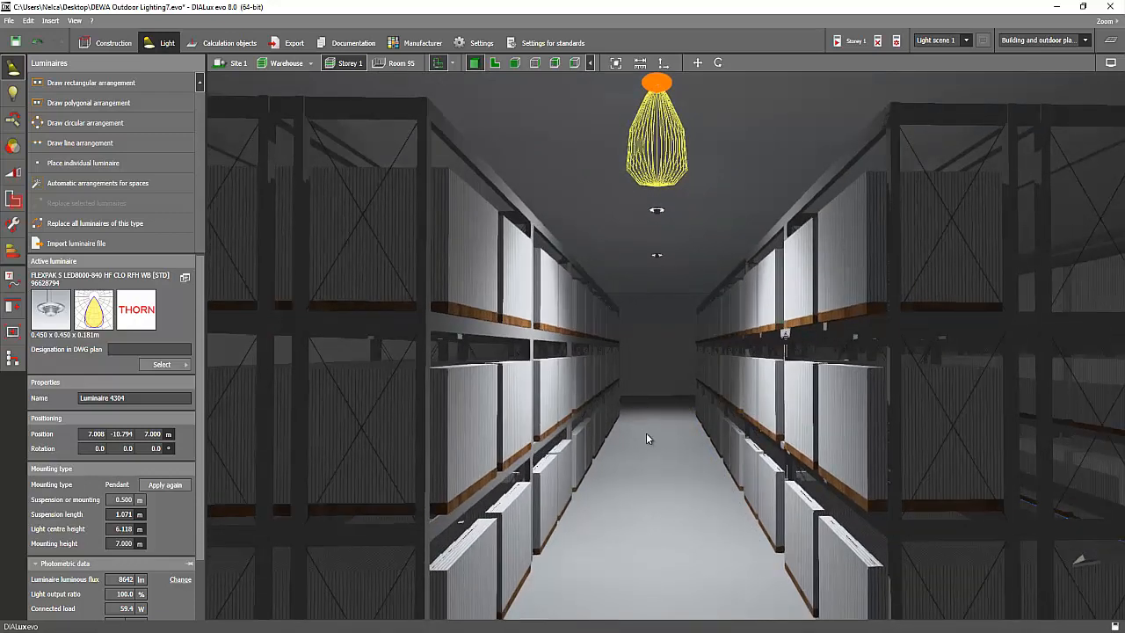
{"action": "middle_click_drag", "start_coordinate": [646, 433], "coordinate": [650, 415]}
{"action": "scroll", "coordinate": [653, 436], "scroll_direction": "down", "scroll_amount": 1}
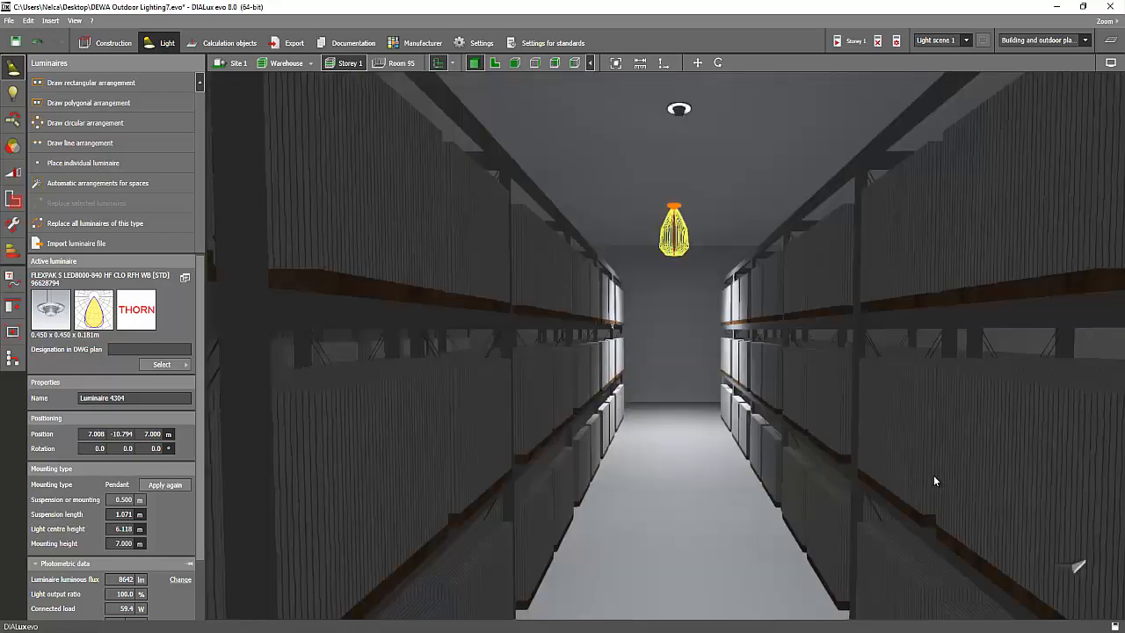